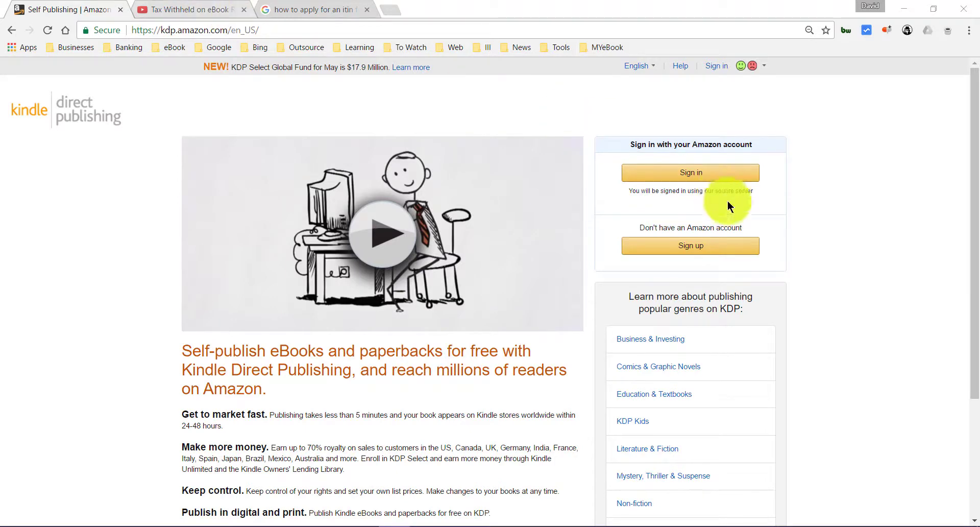
- Sign in to KDP and open the account-information form from the account-incomplete warning
click(715, 176)
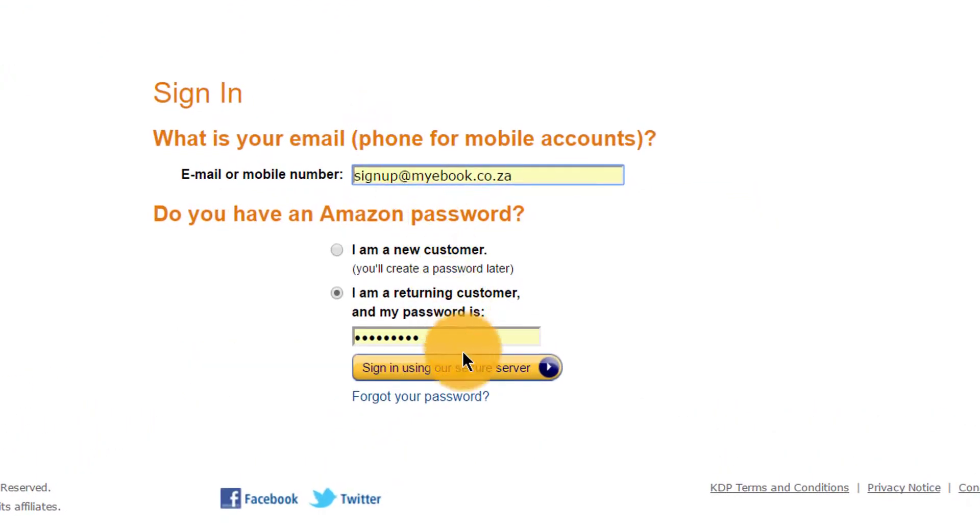
click(464, 370)
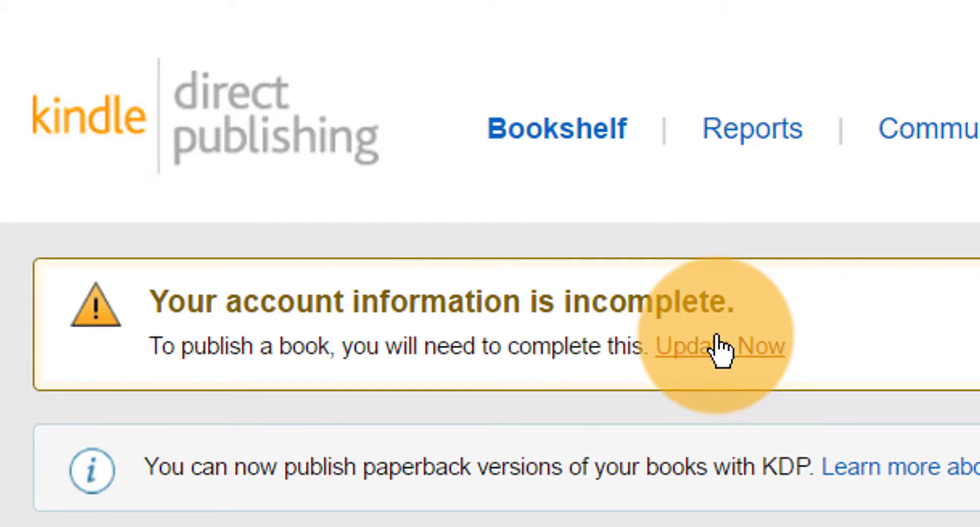
drag(843, 350, 241, 245)
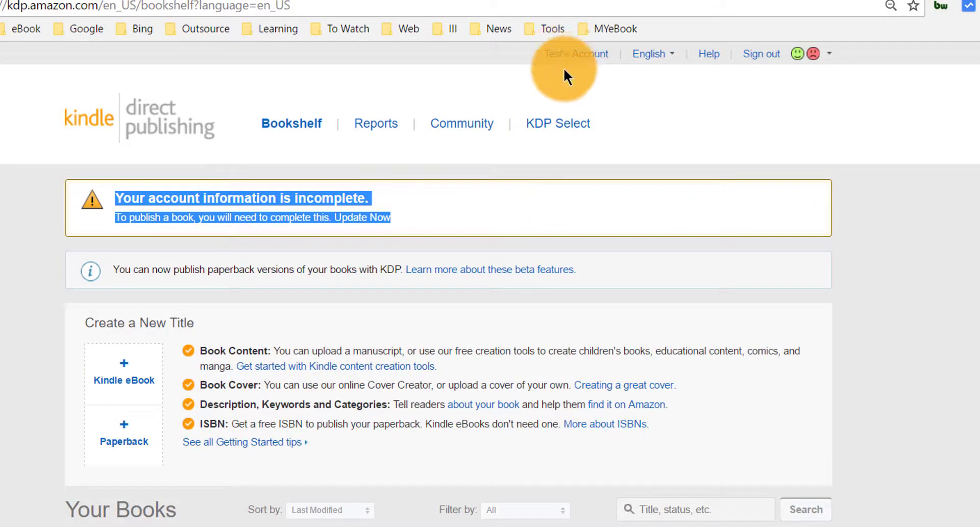
click(528, 207)
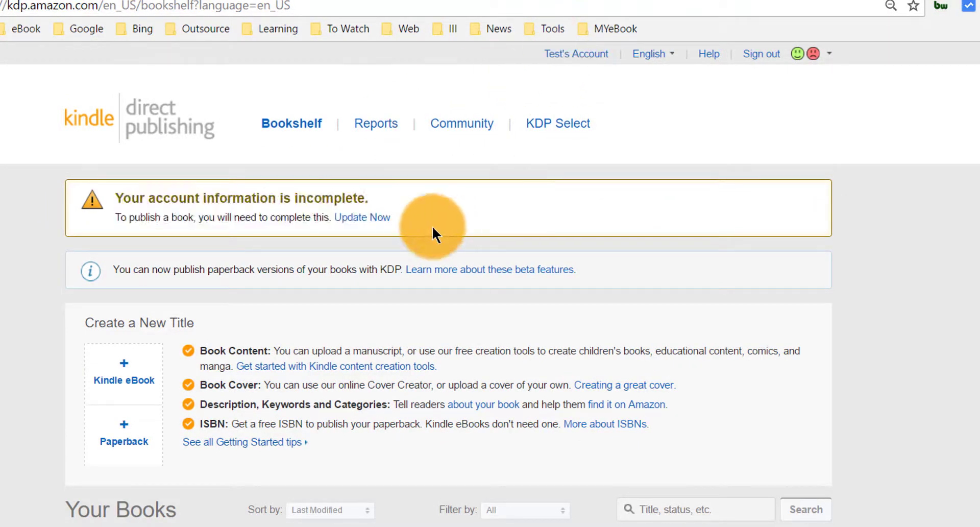
click(385, 227)
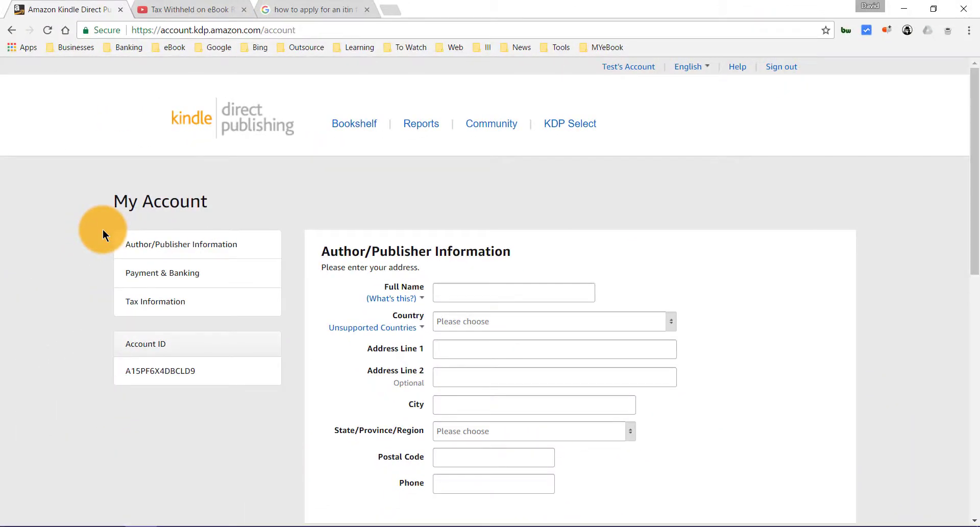
- Enter the author's full name and select South Africa as the country
scroll(103, 229, down, 1)
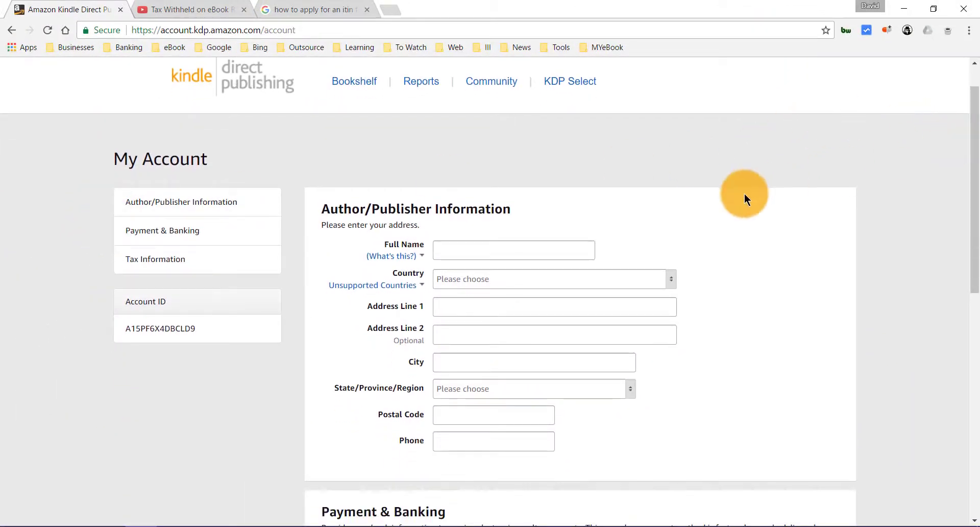
drag(975, 179, 968, 353)
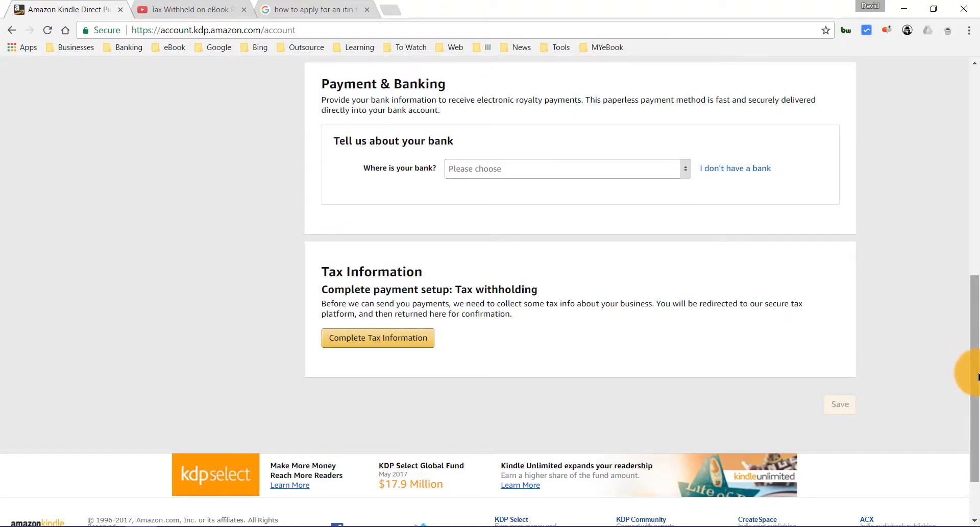
drag(976, 376, 974, 212)
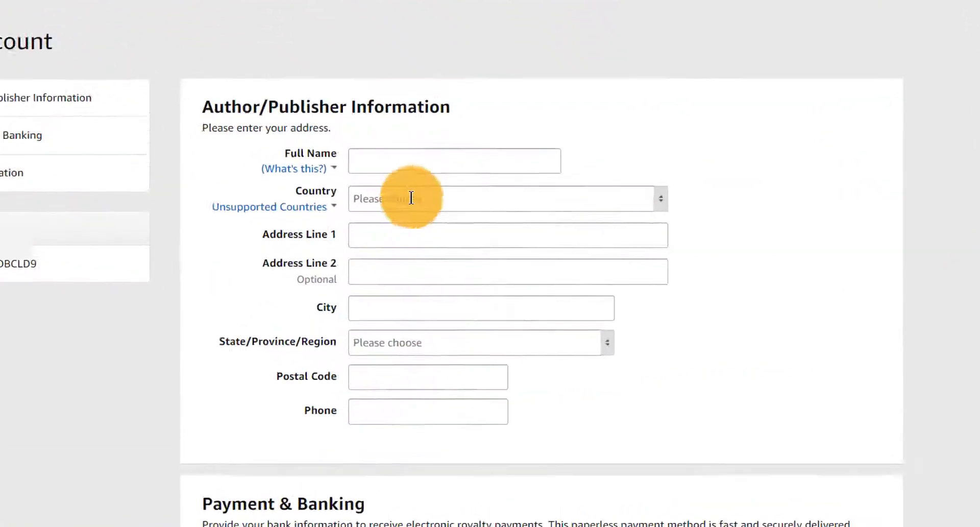
click(362, 166)
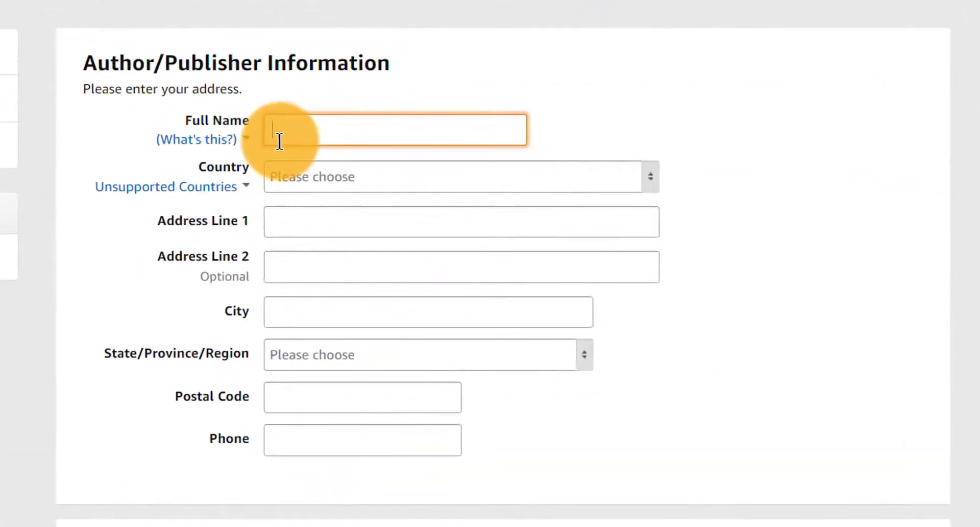
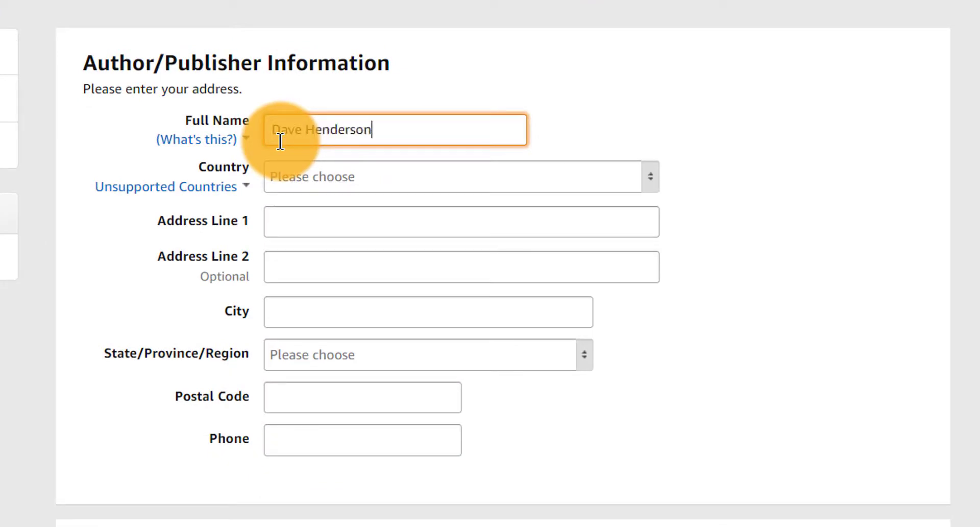
click(353, 172)
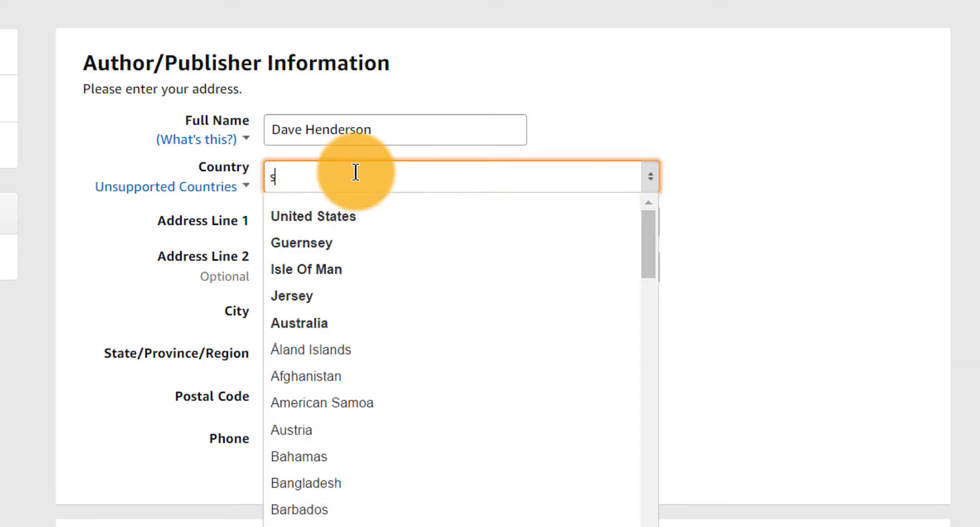
text(sou)
click(362, 243)
- Fill in the two address lines, city, province, postal code and phone number
click(363, 219)
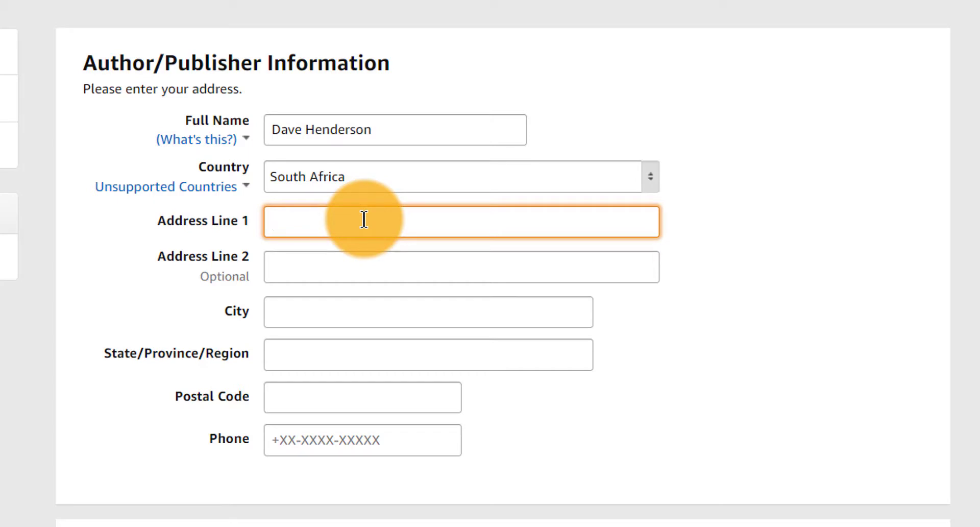
key(Tab)
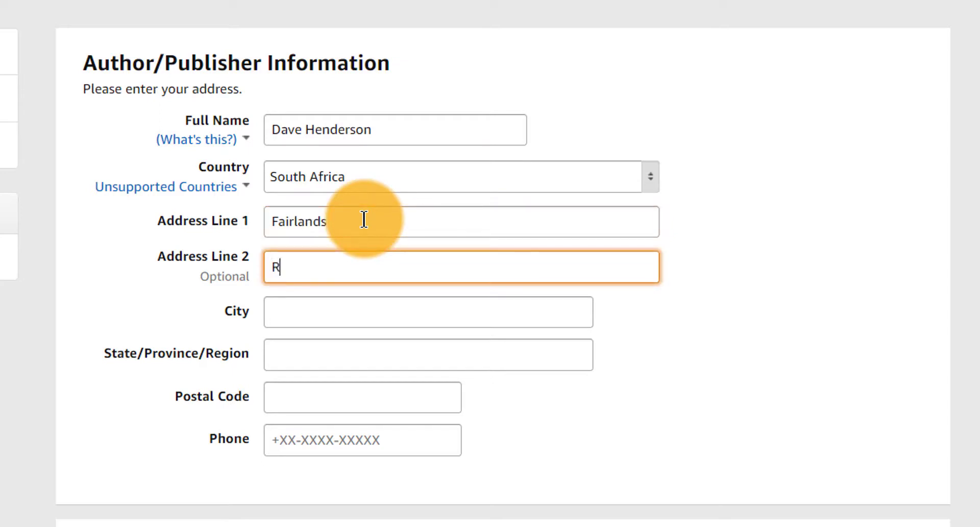
key(Tab)
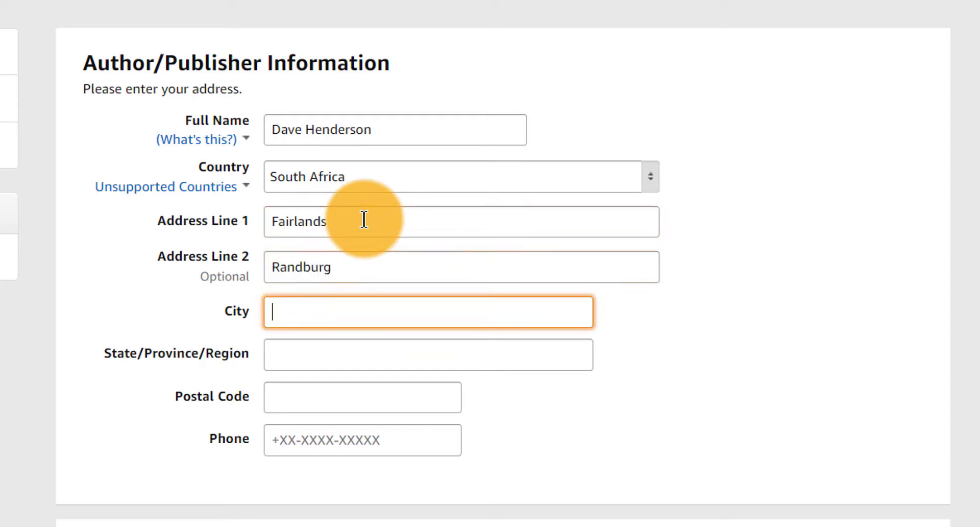
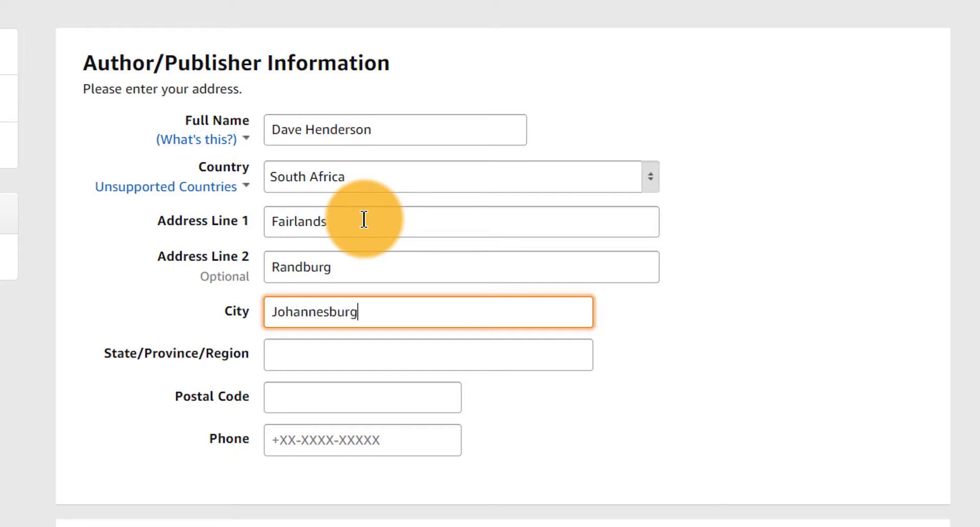
click(357, 351)
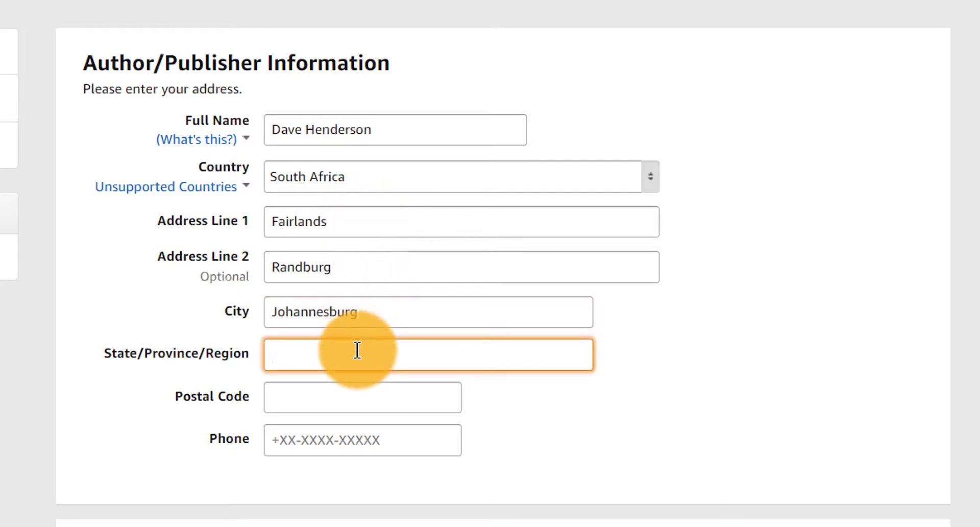
text(Gauteng)
key(Tab)
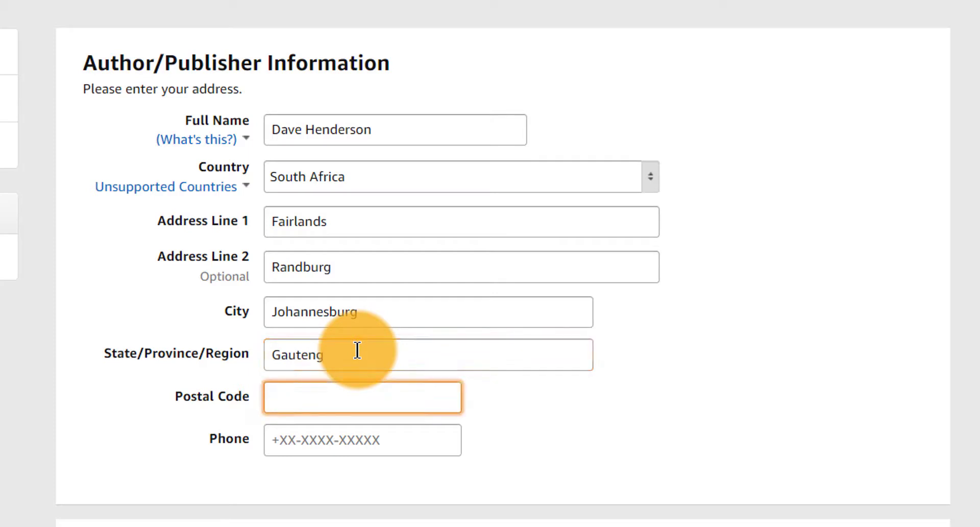
text(2030)
key(Tab)
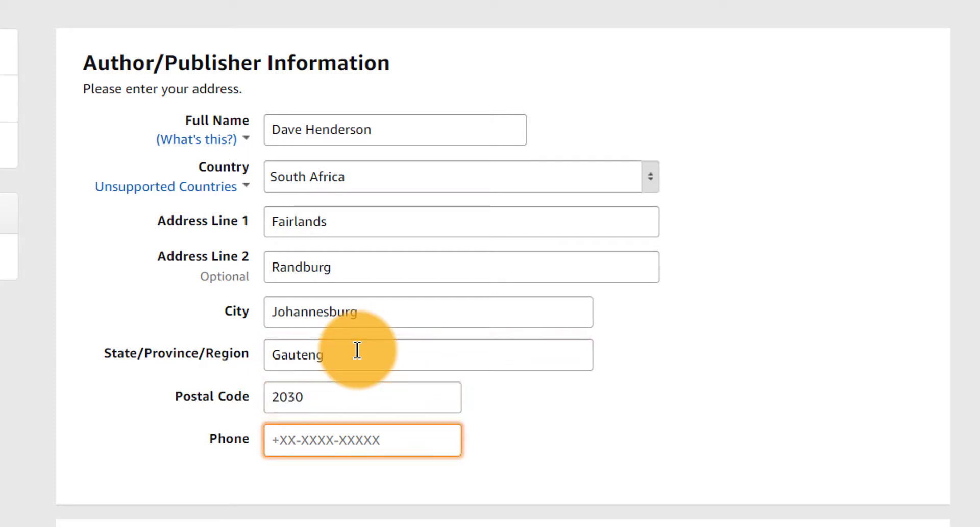
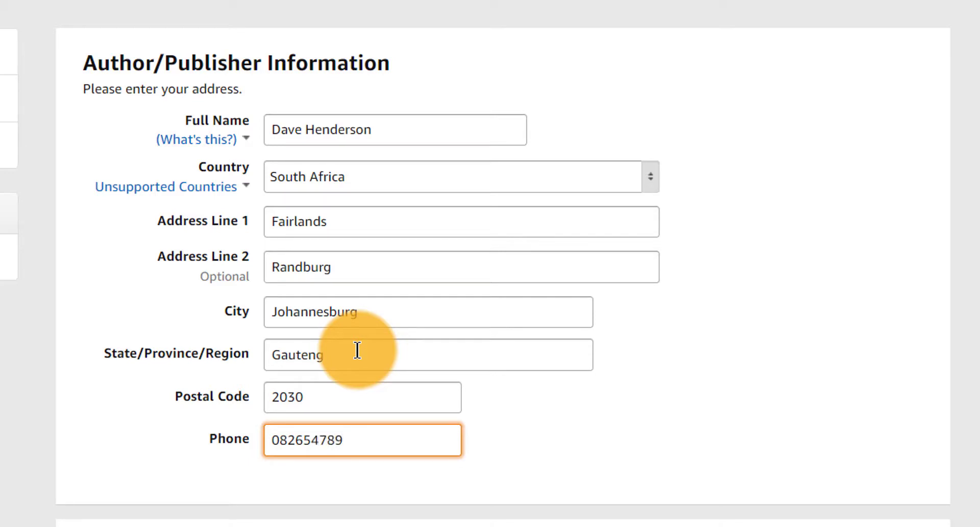
drag(376, 440, 251, 435)
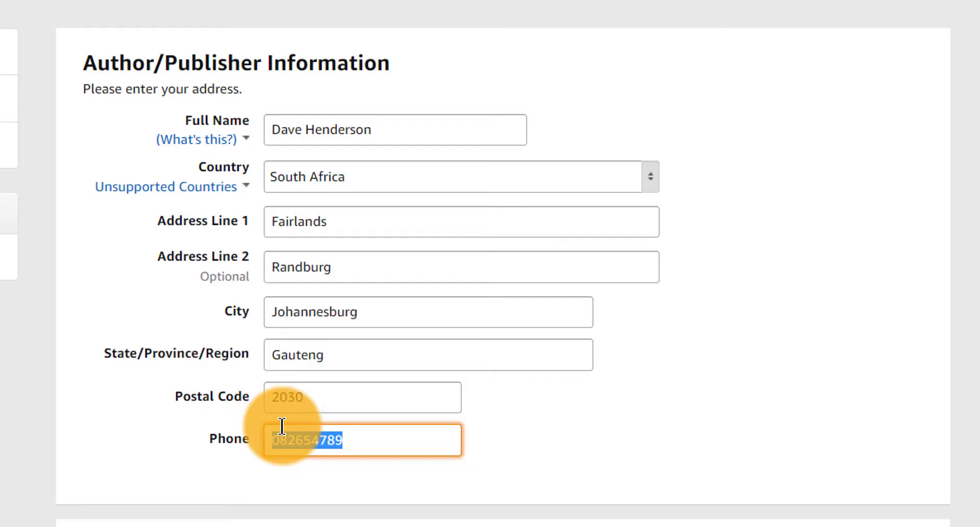
- Set the bank's country to South Africa under Payment & Banking
scroll(281, 425, down, 6)
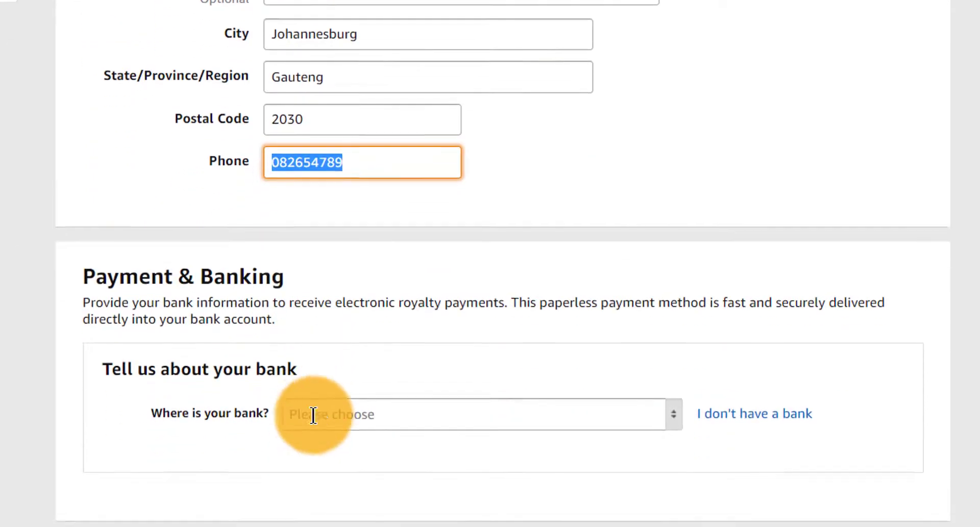
scroll(521, 372, down, 1)
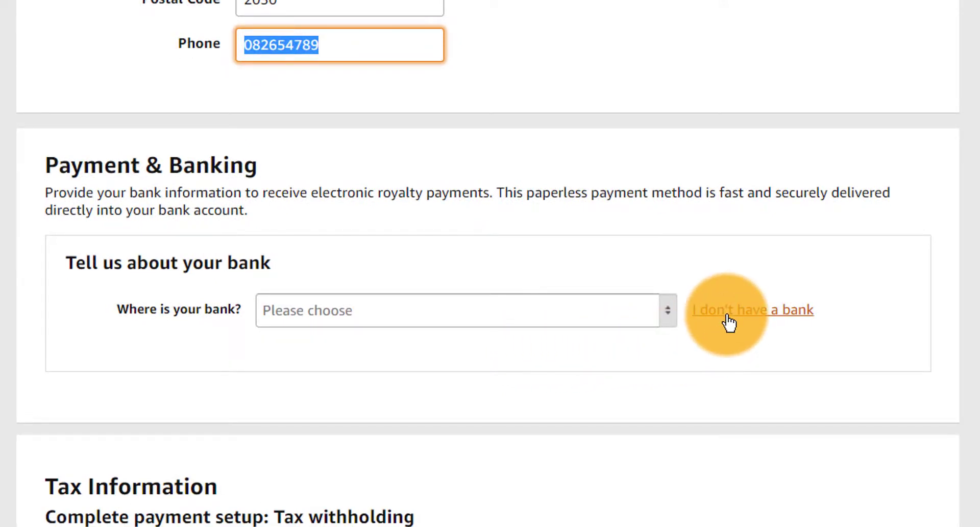
click(467, 311)
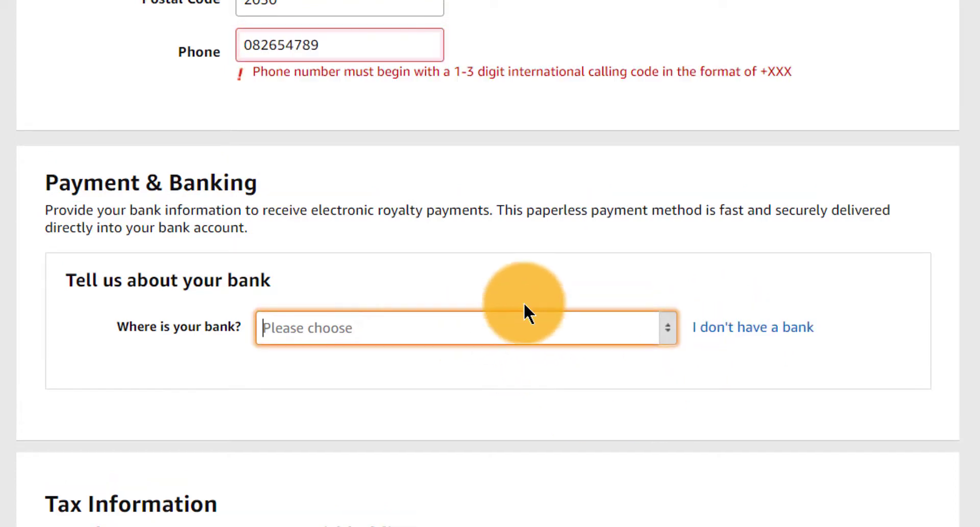
text(eft)
drag(354, 332, 216, 325)
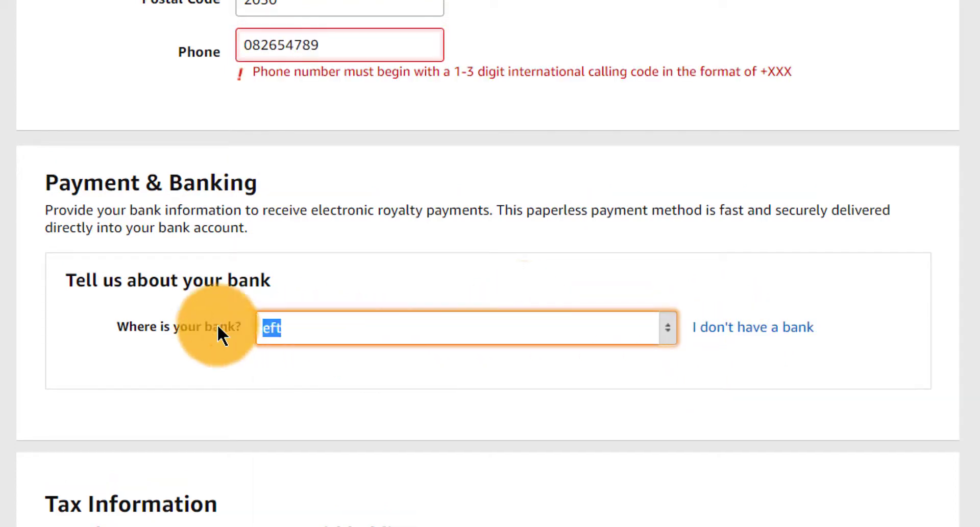
key(BackSpace)
click(475, 327)
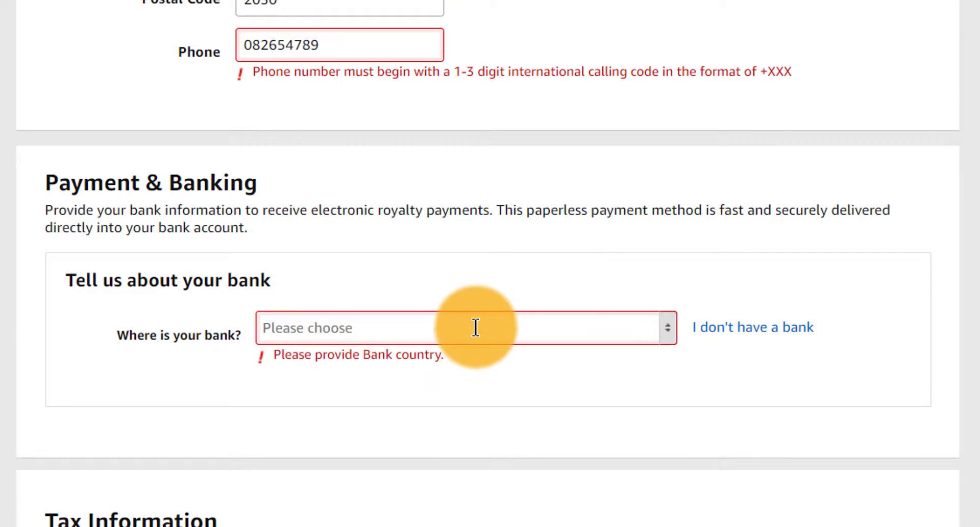
text(south)
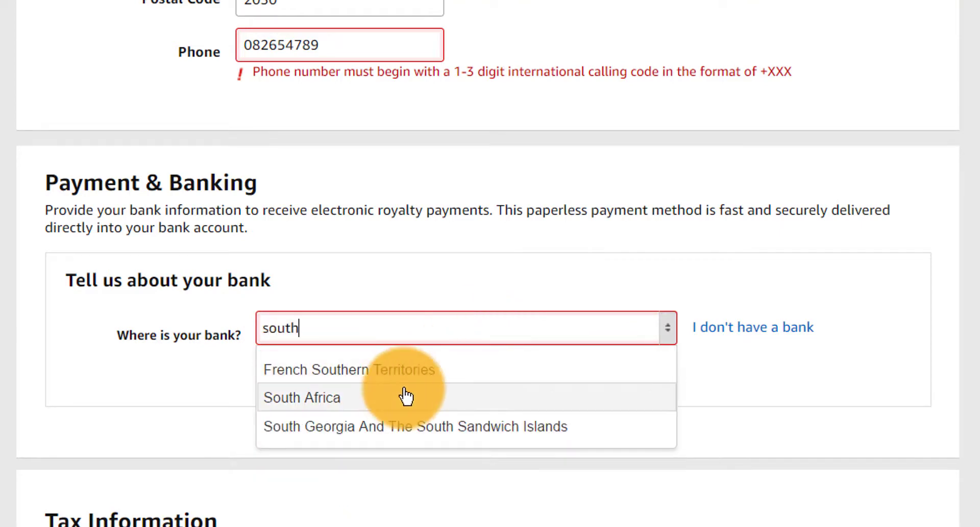
click(398, 398)
- Choose 'I don't have a bank' to receive check payments for all marketplaces
scroll(510, 377, down, 1)
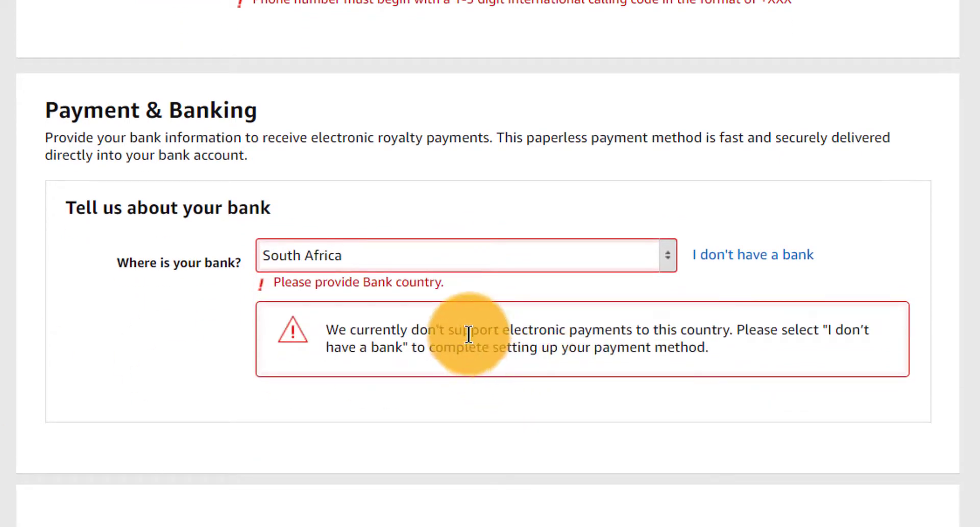
drag(470, 333, 695, 355)
click(751, 254)
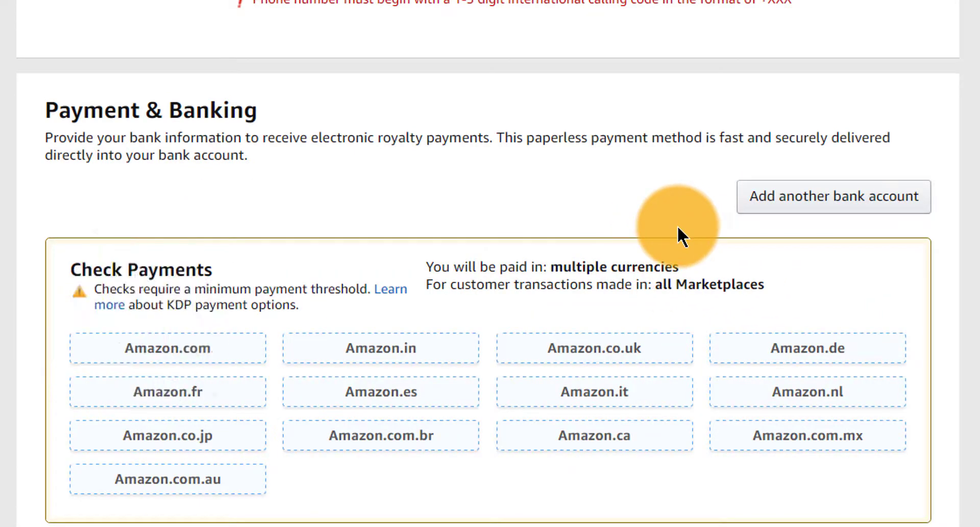
drag(44, 105, 255, 175)
scroll(296, 184, down, 3)
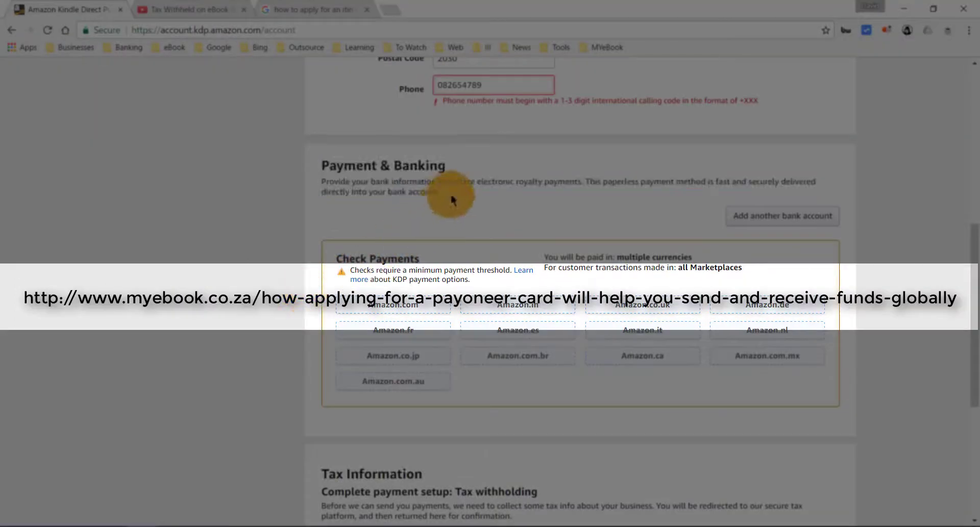
drag(449, 197, 330, 165)
click(606, 226)
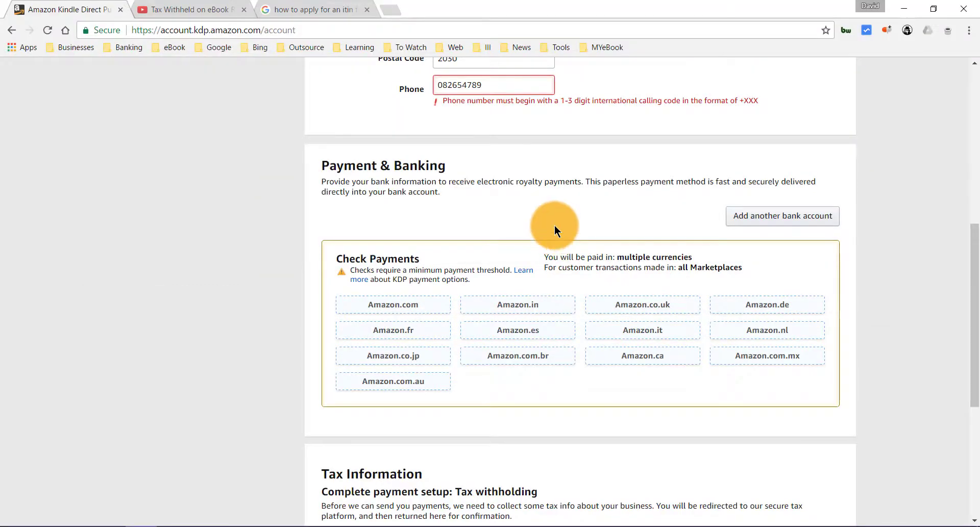
scroll(859, 253, down, 2)
drag(973, 280, 972, 335)
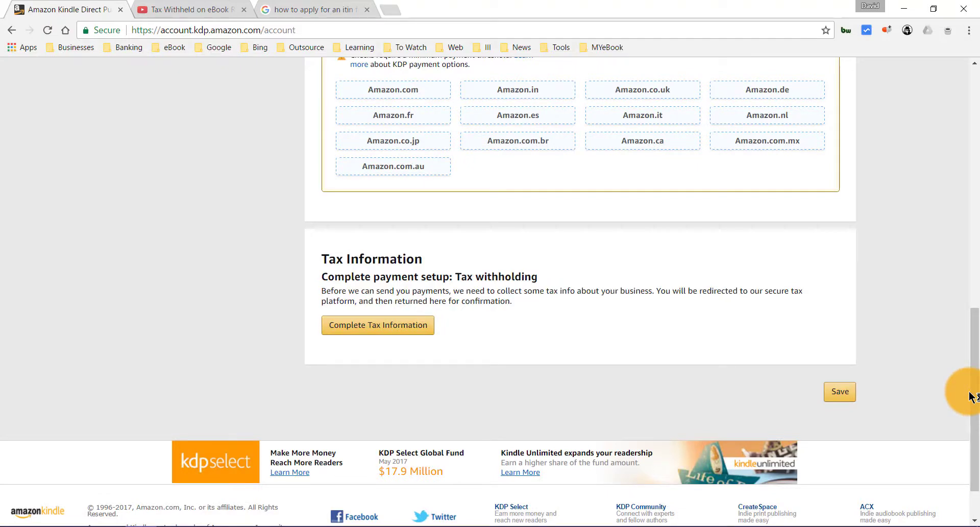
drag(972, 396, 972, 415)
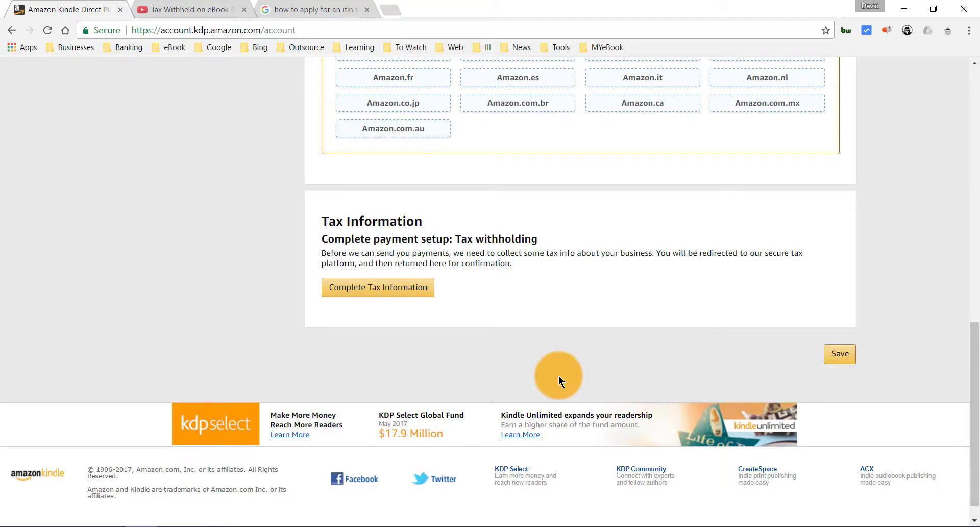
- Look up the income tax number in tax_ref.txt from the Tax Interview folder, then return to KDP
click(198, 525)
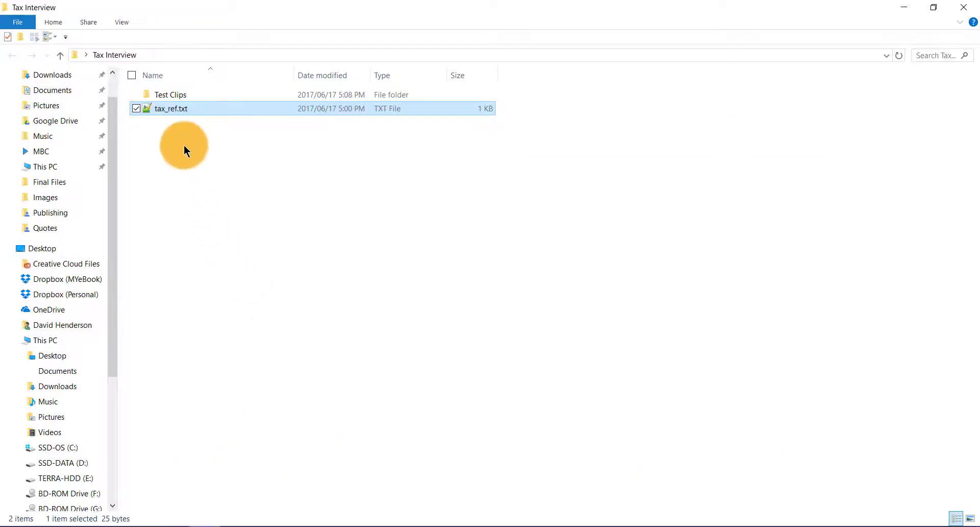
double_click(185, 111)
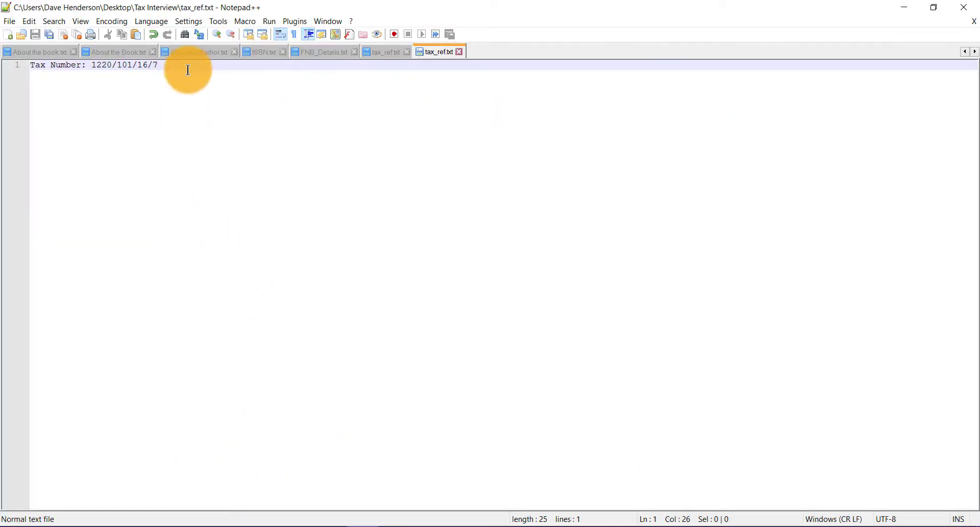
drag(135, 67, 97, 65)
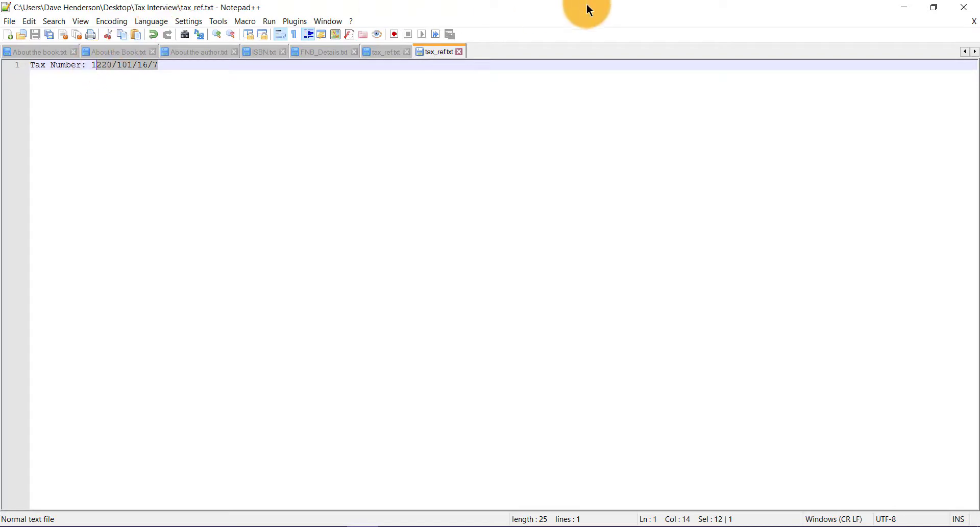
click(901, 7)
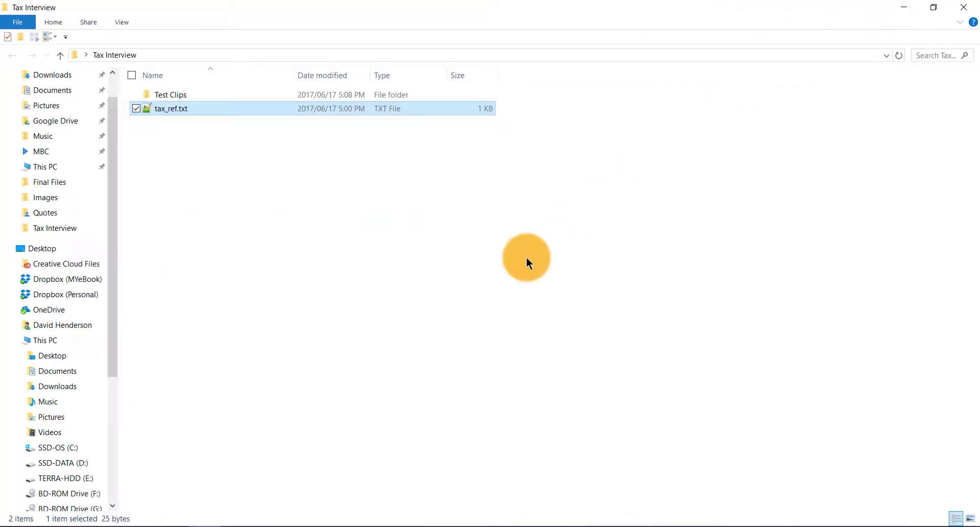
click(137, 526)
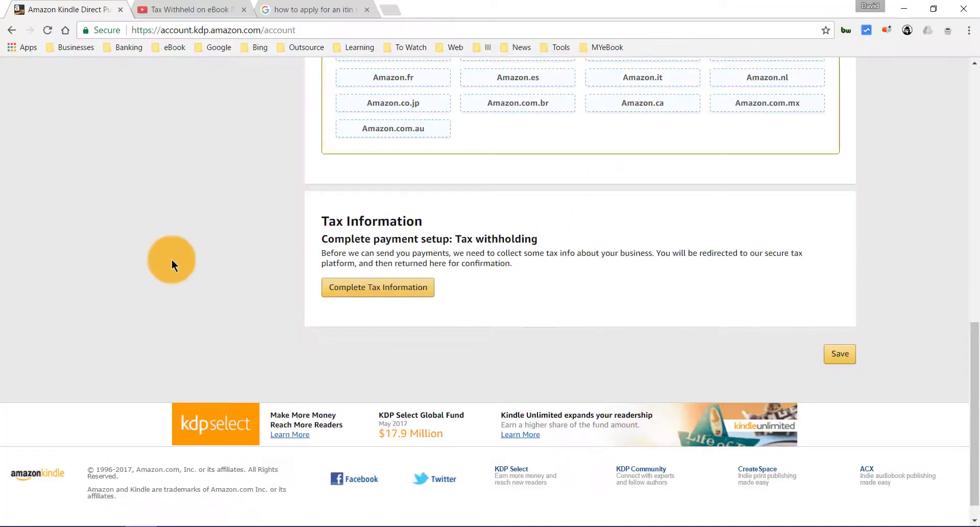
- Save the pending account changes and start the Tax Information Interview
scroll(174, 260, up, 3)
scroll(194, 255, down, 3)
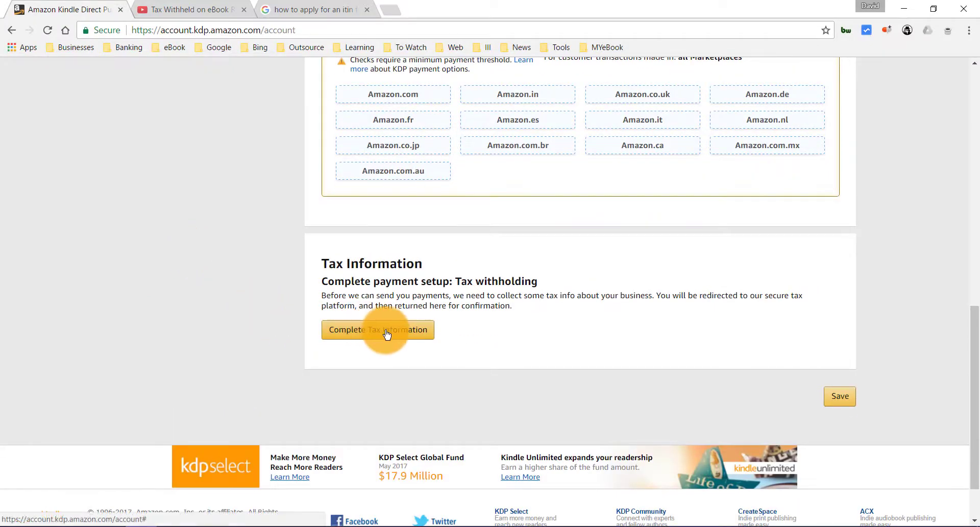
click(382, 329)
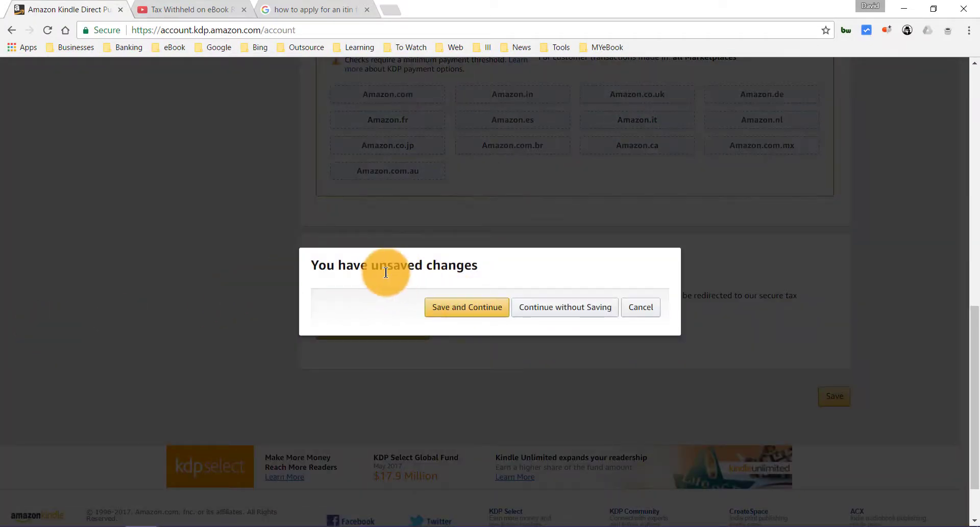
drag(388, 258, 464, 309)
click(465, 309)
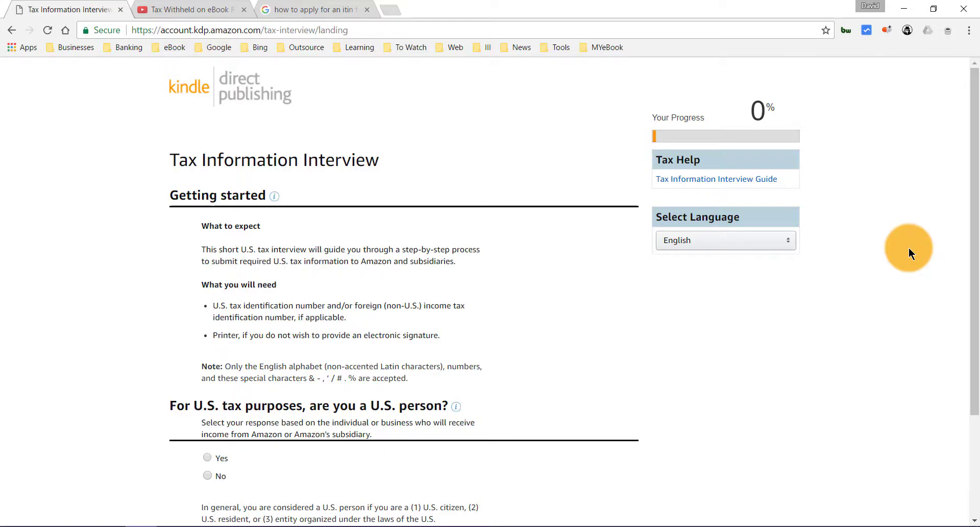
- Open the Tax Information Interview Guide in a new tab and look it over
scroll(973, 285, down, 1)
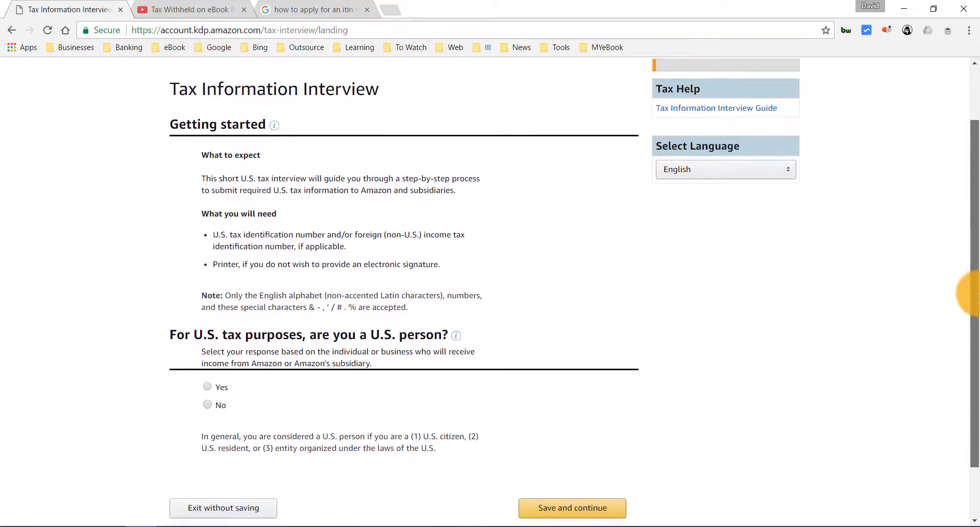
scroll(214, 388, down, 1)
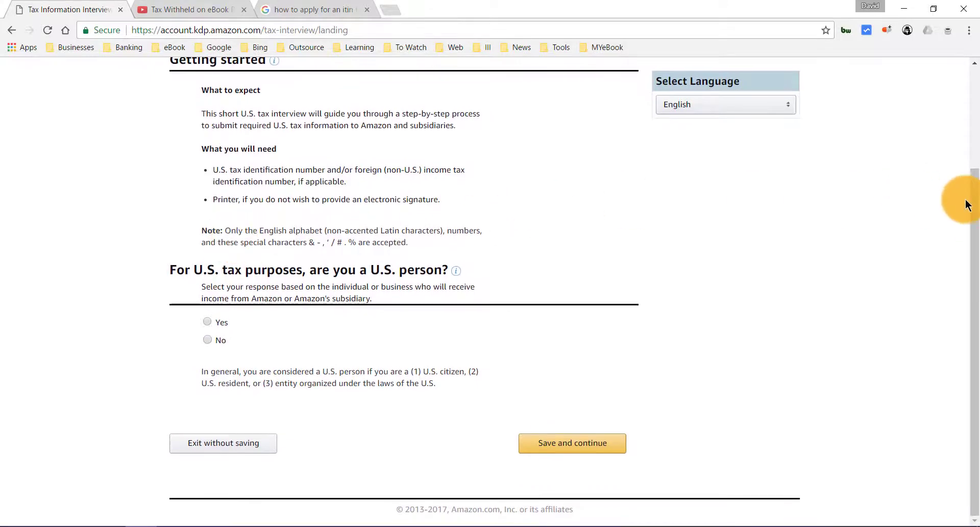
scroll(966, 204, up, 2)
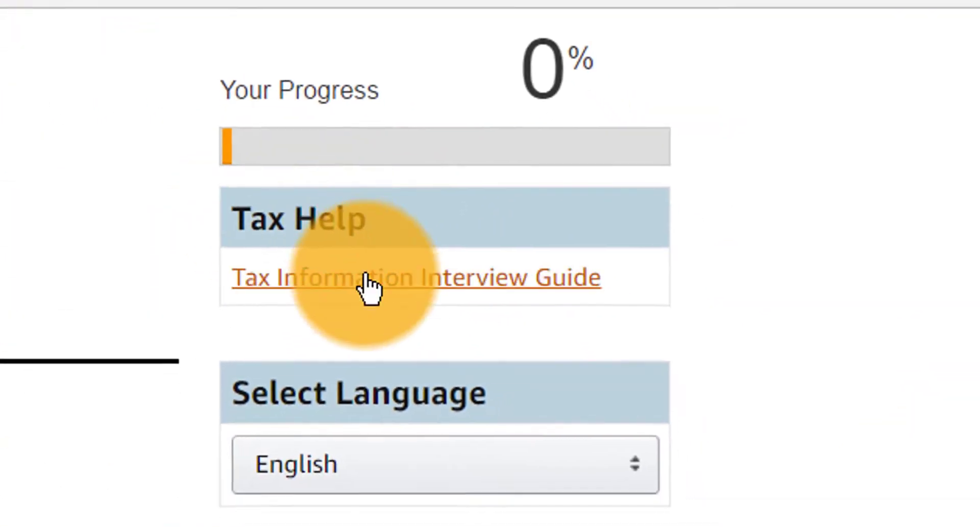
scroll(240, 376, up, 2)
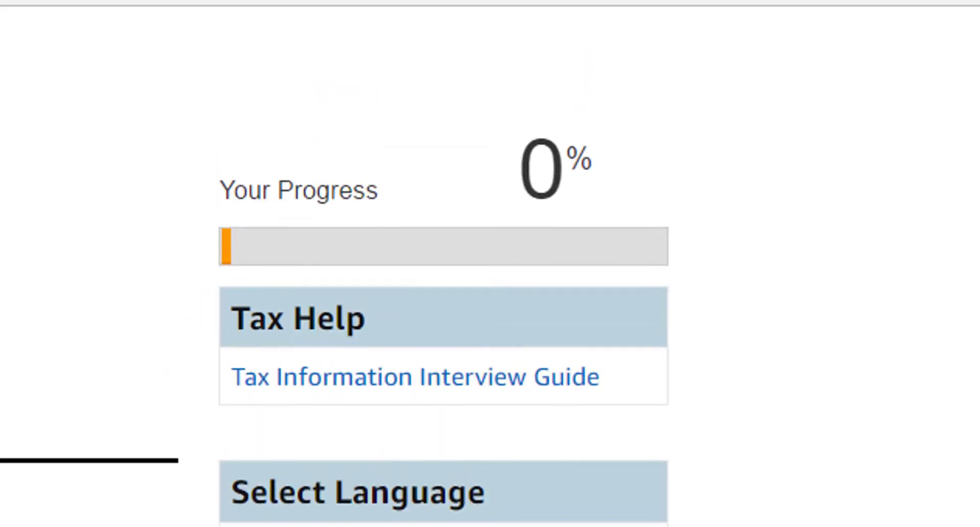
right_click(353, 381)
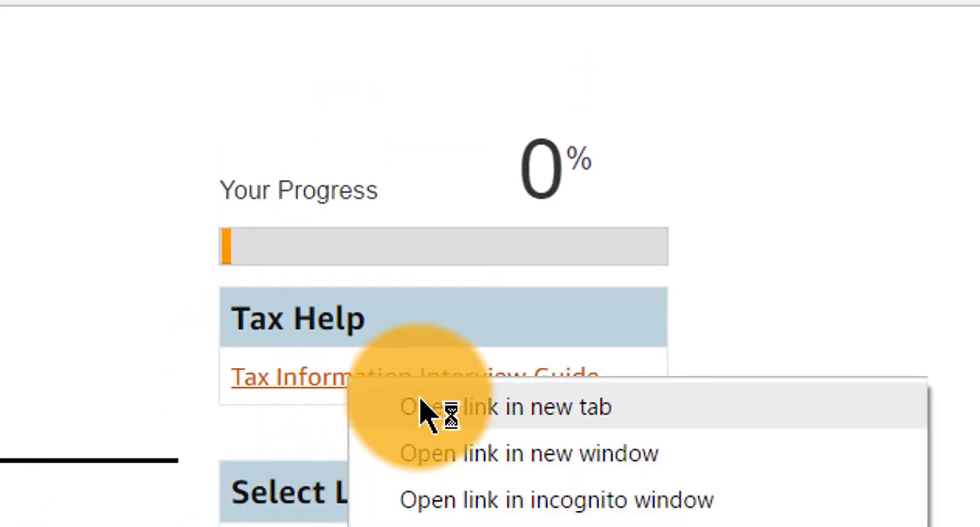
click(431, 407)
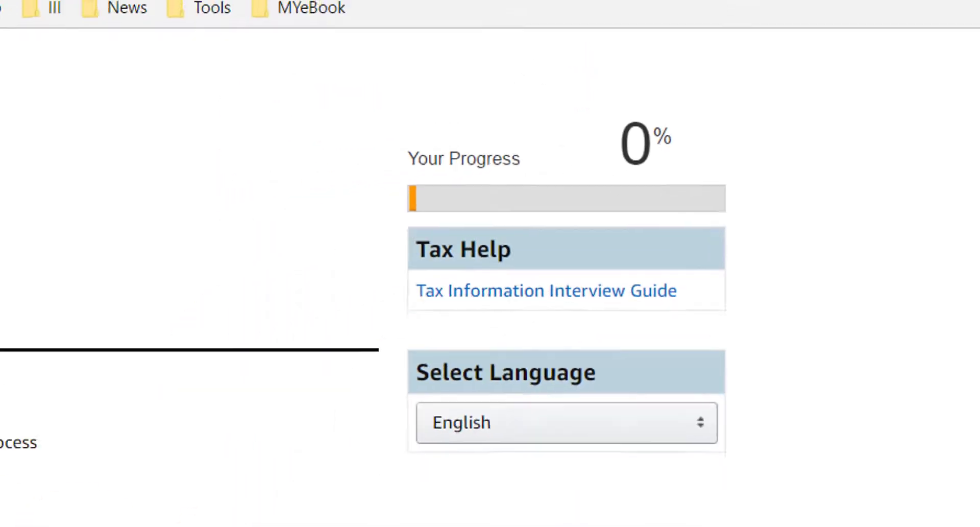
click(189, 10)
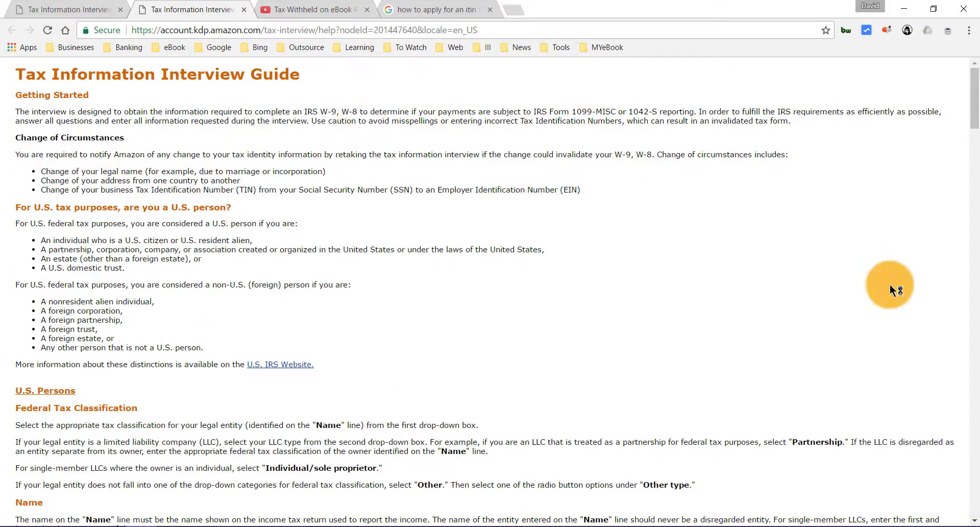
drag(975, 115, 974, 250)
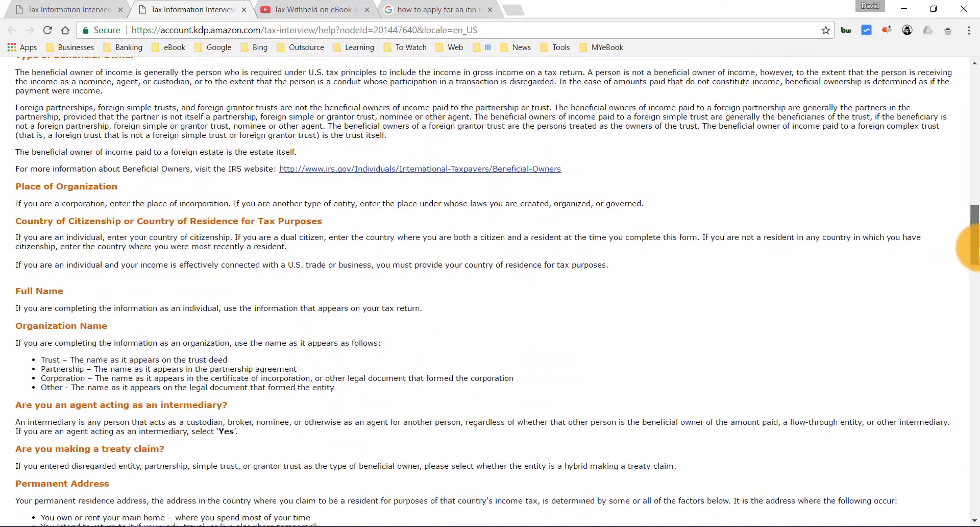
click(41, 9)
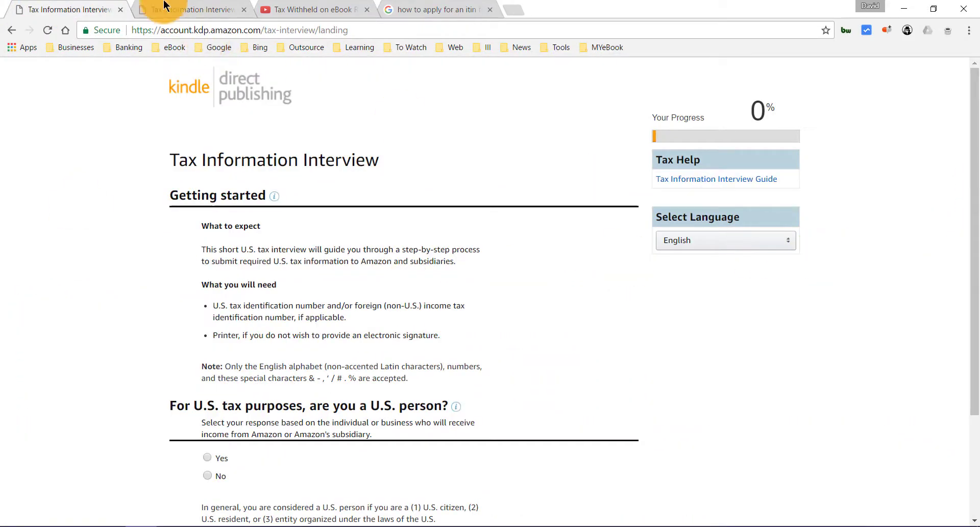
click(166, 9)
click(194, 30)
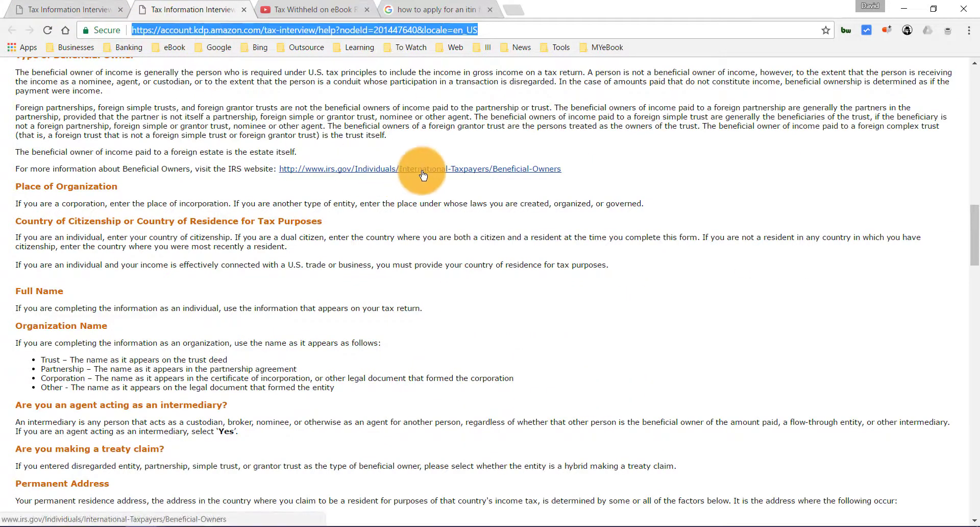
click(61, 9)
- Answer No to being a U.S. person and save to continue
scroll(730, 314, down, 2)
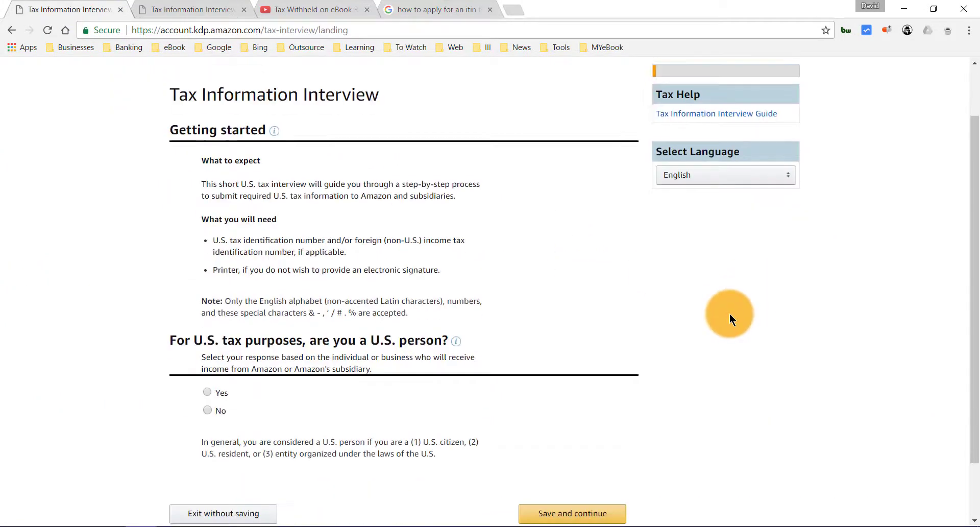
scroll(212, 336, down, 2)
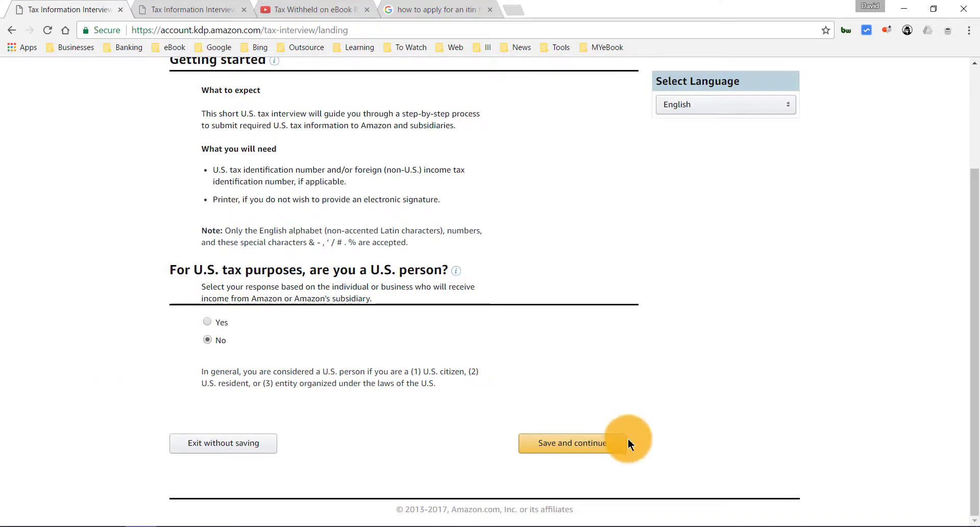
click(604, 440)
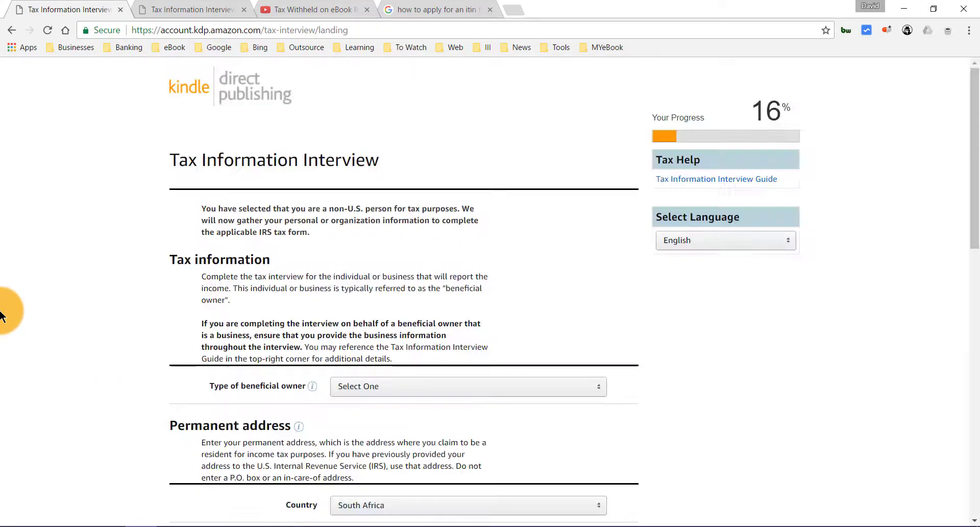
- Set the type of beneficial owner to Individual
scroll(2, 312, down, 2)
drag(225, 303, 293, 300)
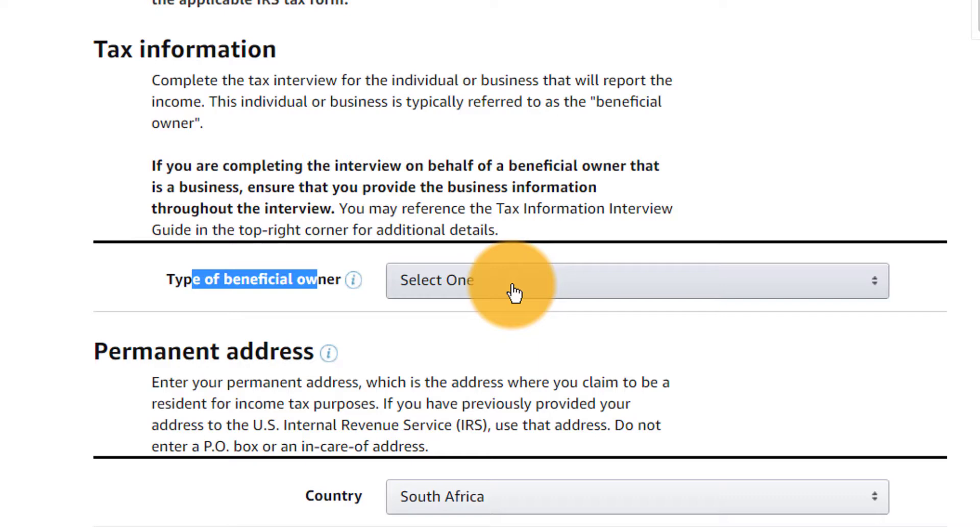
click(514, 293)
click(516, 292)
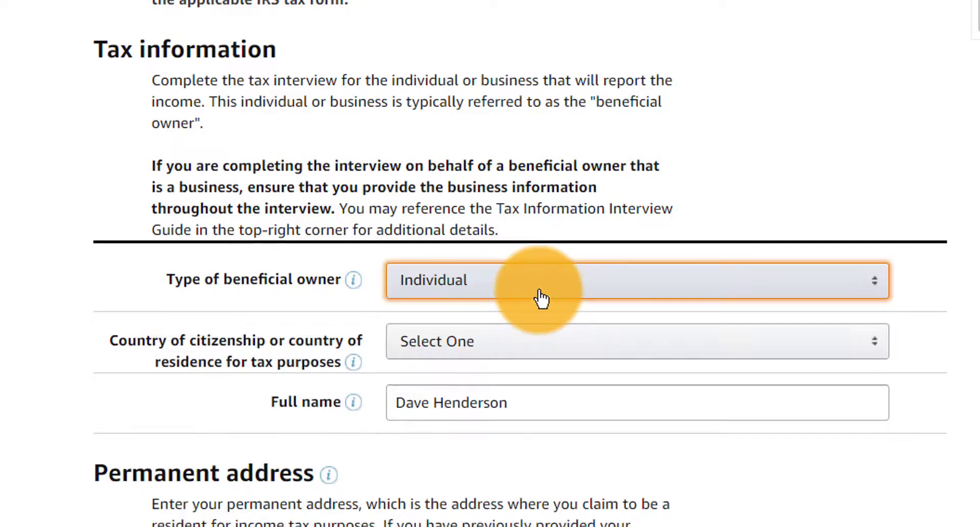
click(541, 299)
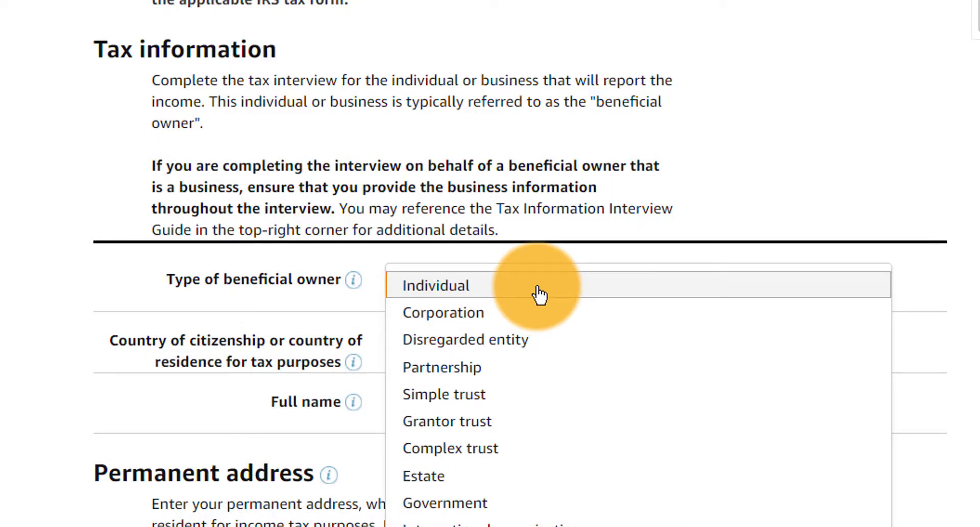
click(557, 323)
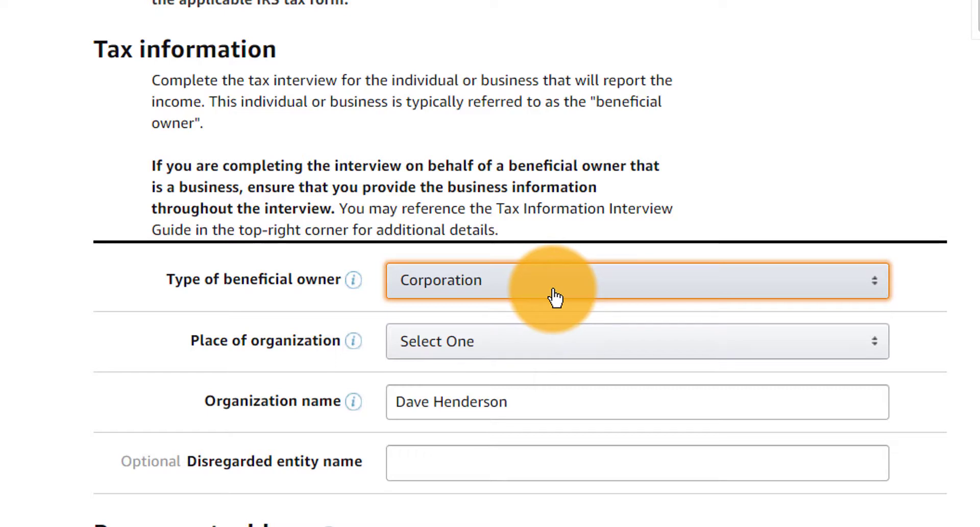
click(555, 297)
click(475, 286)
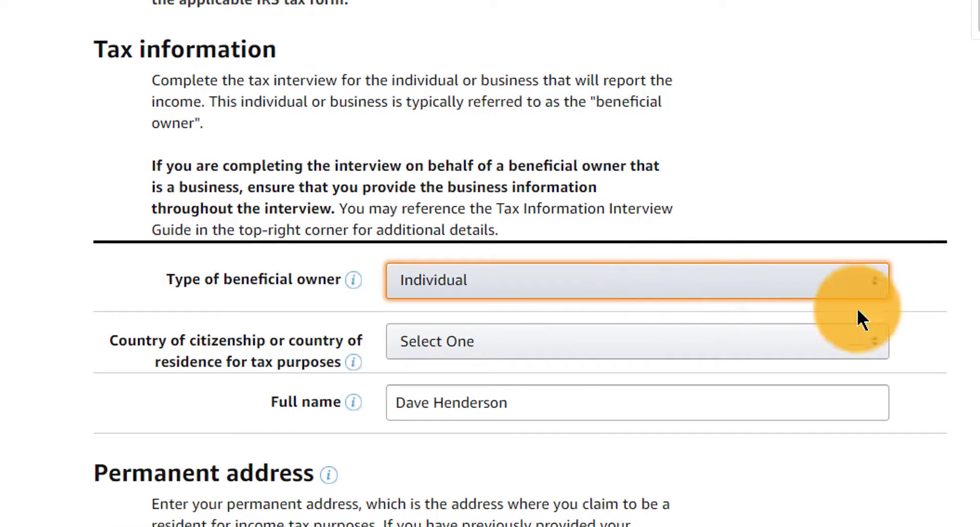
scroll(518, 241, down, 3)
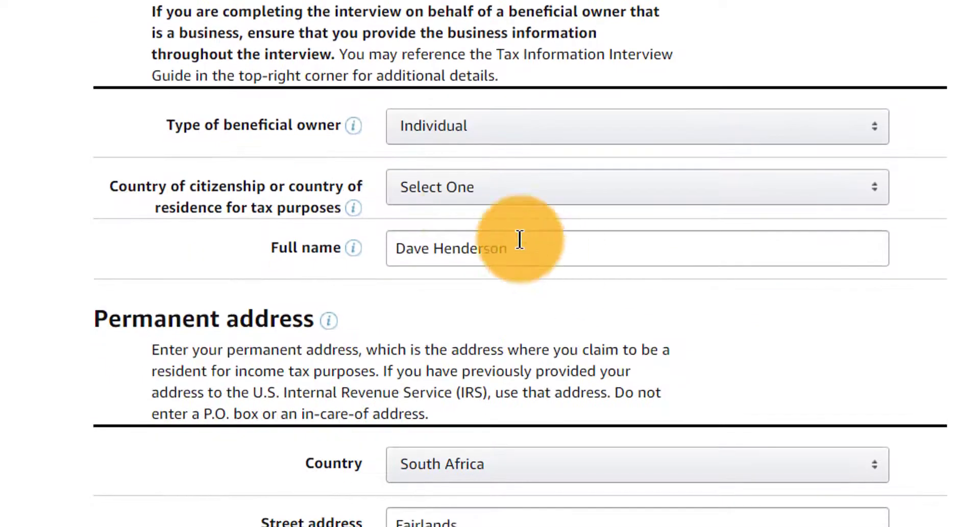
- Choose South Africa as the country of citizenship
double_click(287, 209)
drag(287, 211, 152, 186)
click(460, 187)
text(sou)
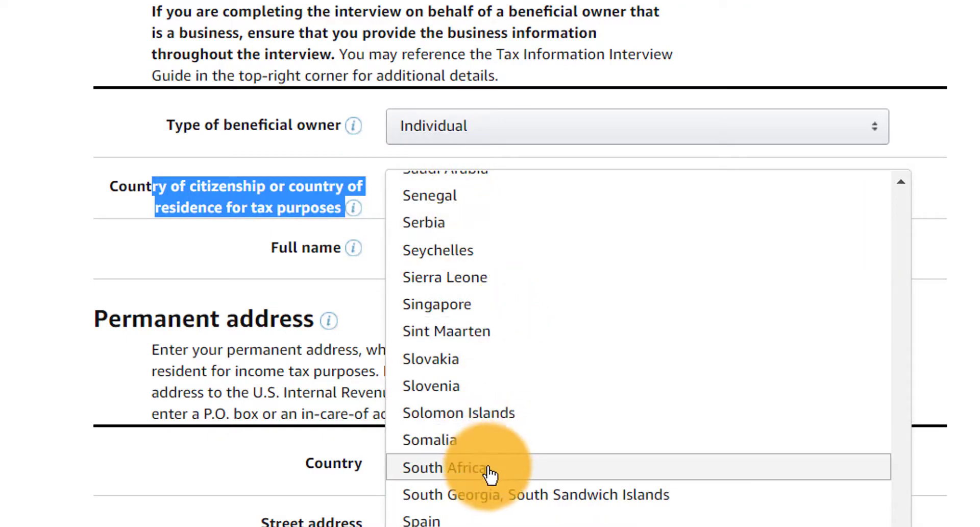
click(492, 472)
drag(526, 261, 433, 248)
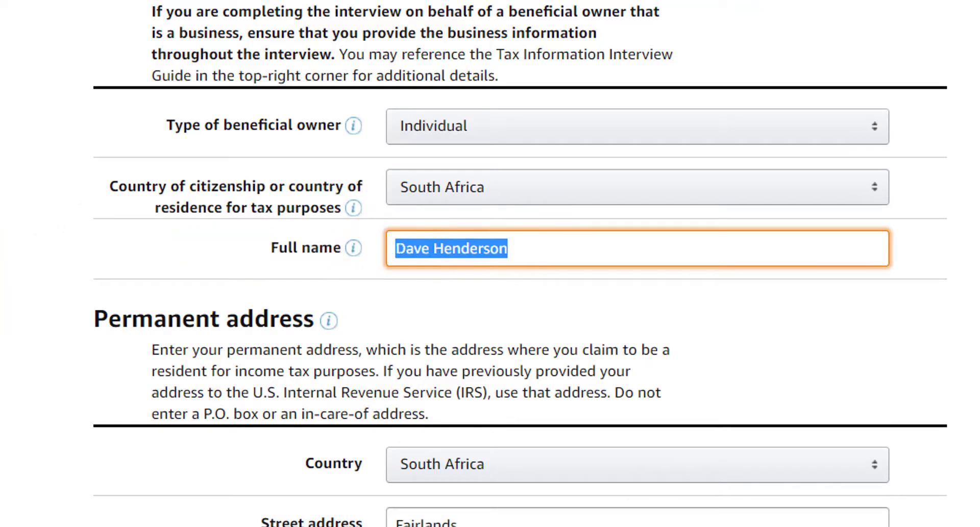
scroll(203, 263, down, 5)
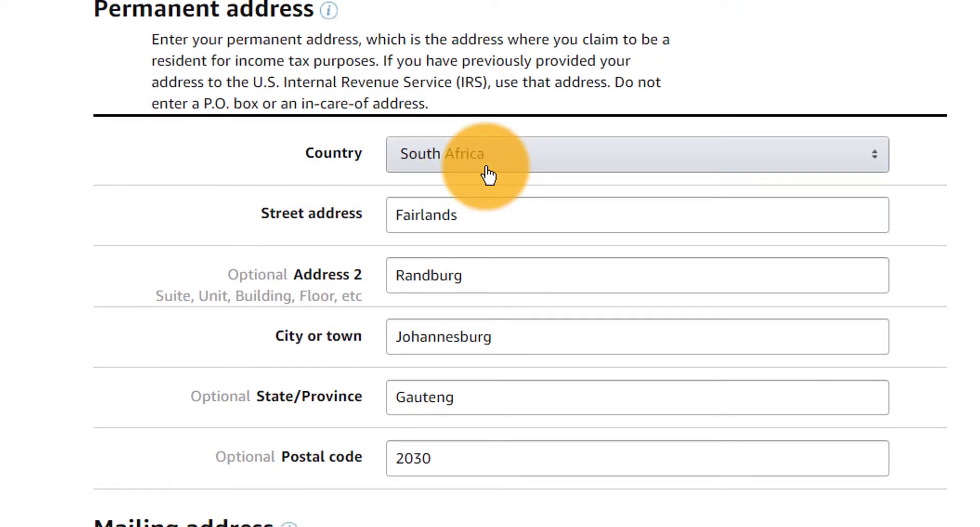
- Set the mailing address to 'Same as permanent address'
scroll(787, 219, down, 2)
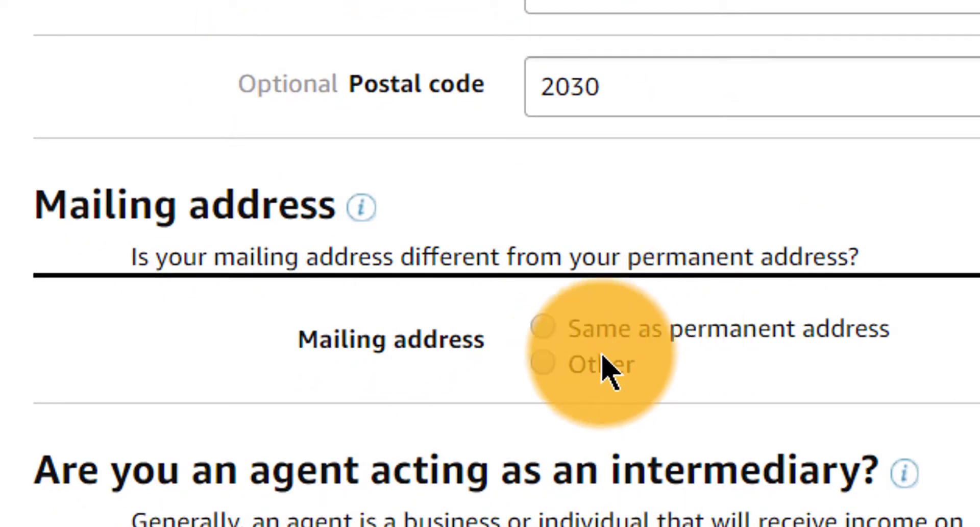
click(630, 376)
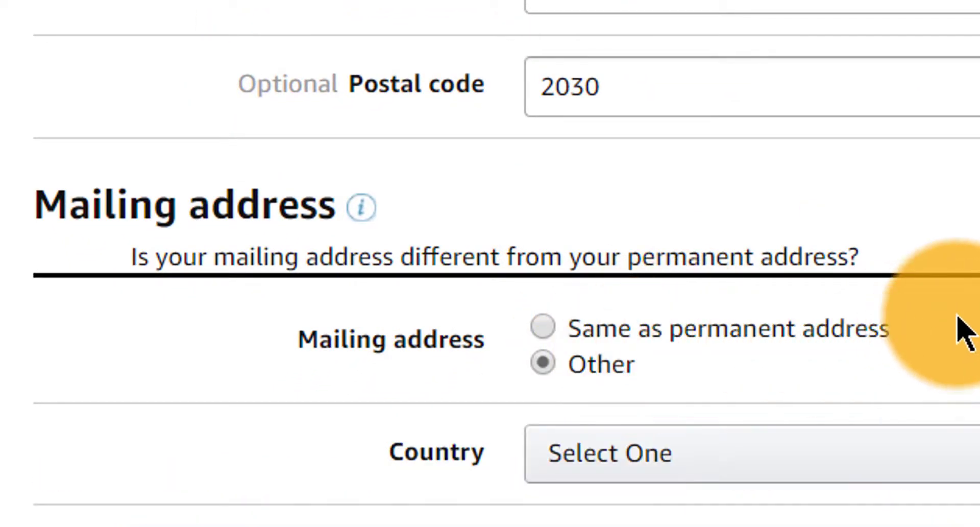
scroll(730, 163, down, 5)
click(685, 71)
key(Escape)
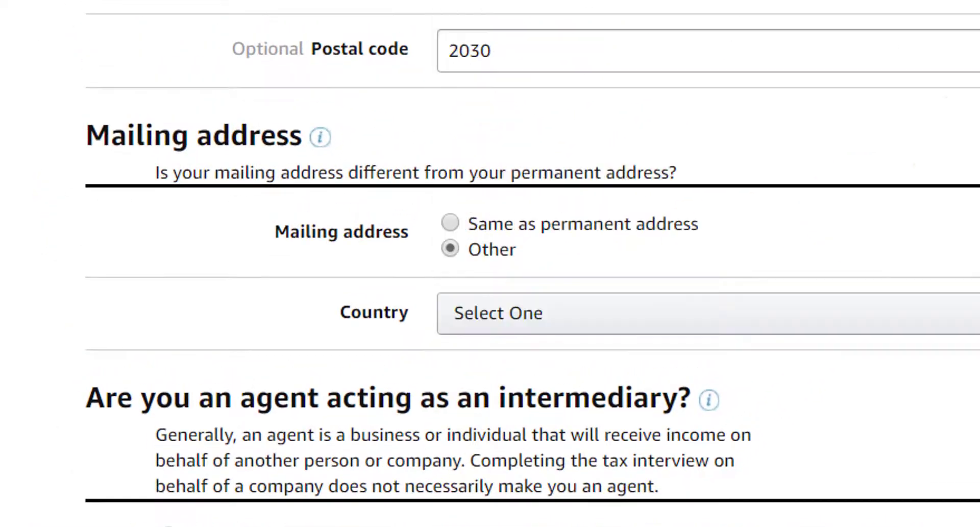
click(556, 227)
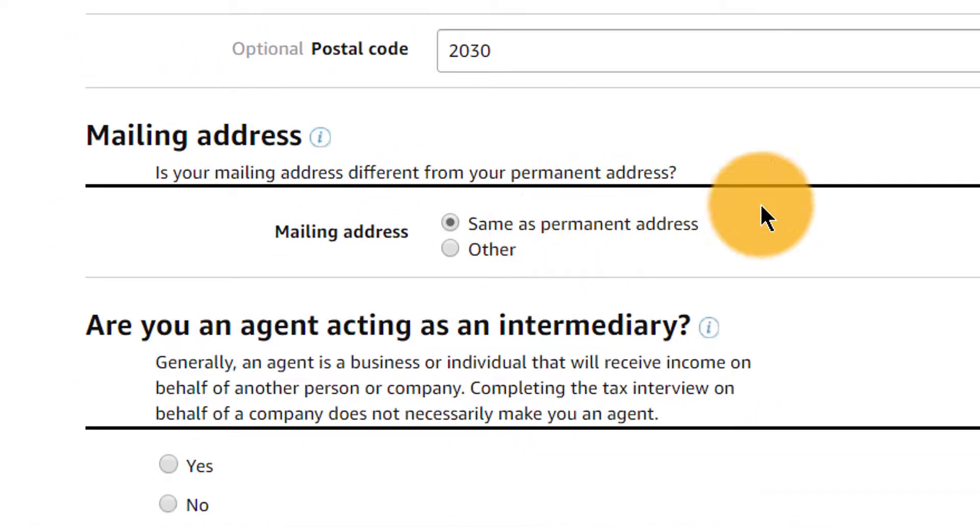
scroll(490, 263, up, 3)
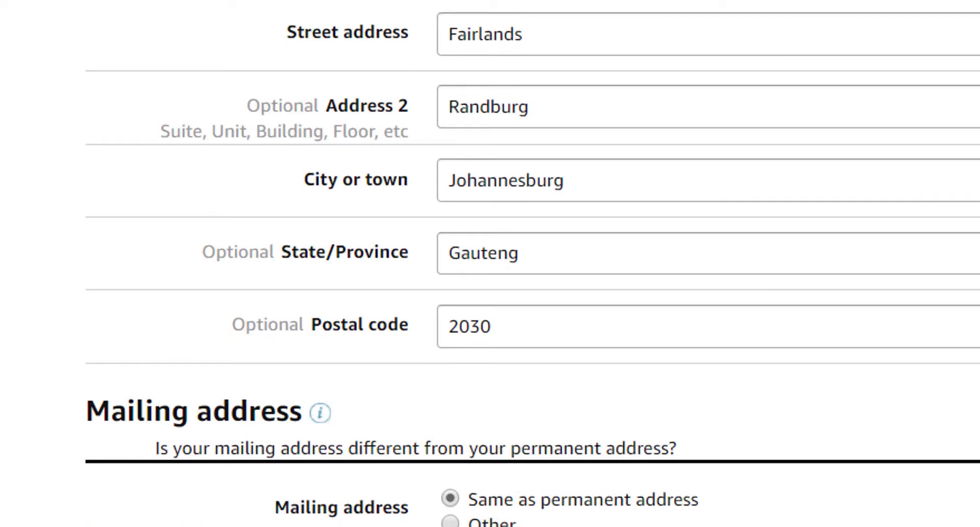
scroll(490, 263, up, 1)
double_click(449, 97)
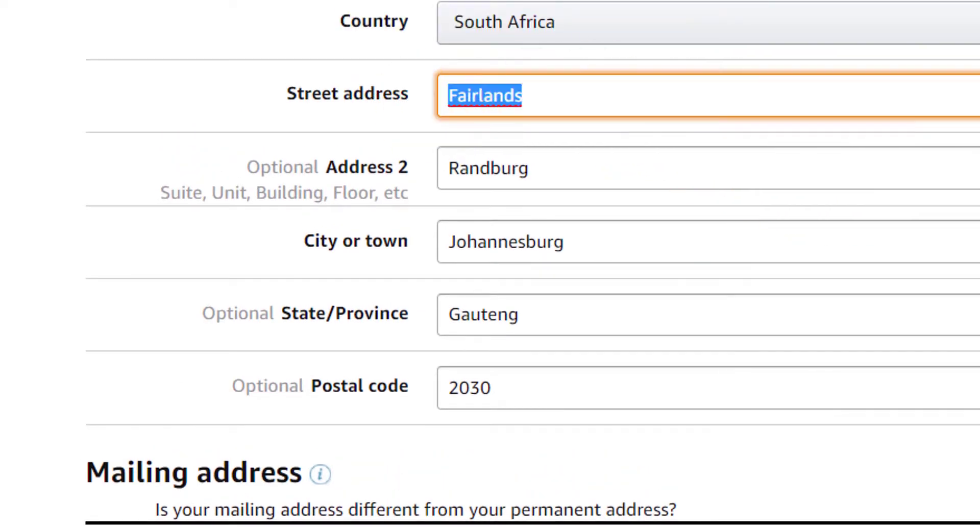
scroll(490, 263, down, 6)
scroll(490, 263, up, 5)
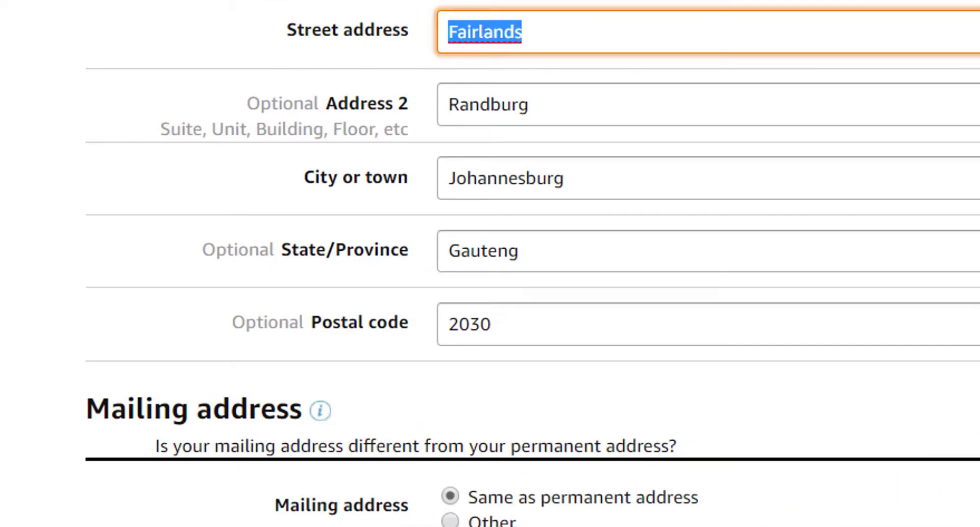
scroll(741, 338, down, 5)
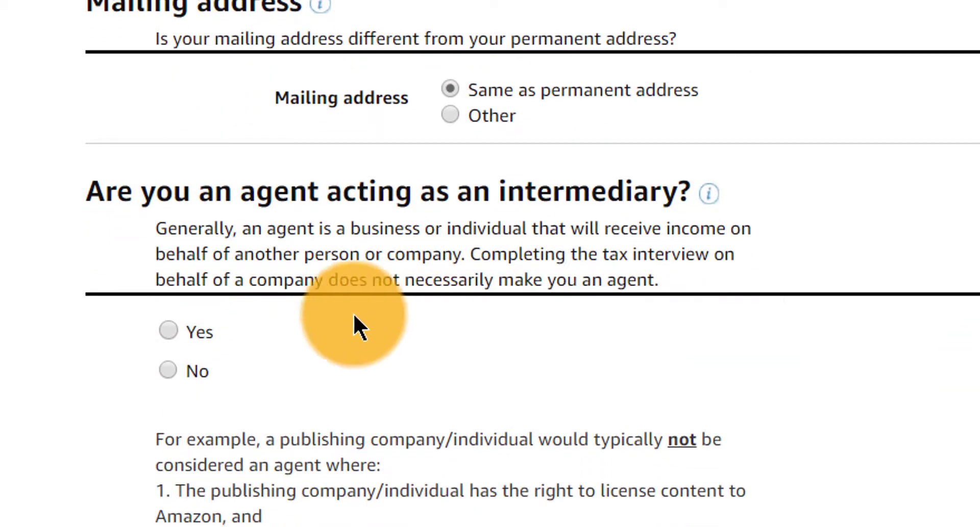
scroll(354, 324, down, 1)
scroll(225, 327, down, 2)
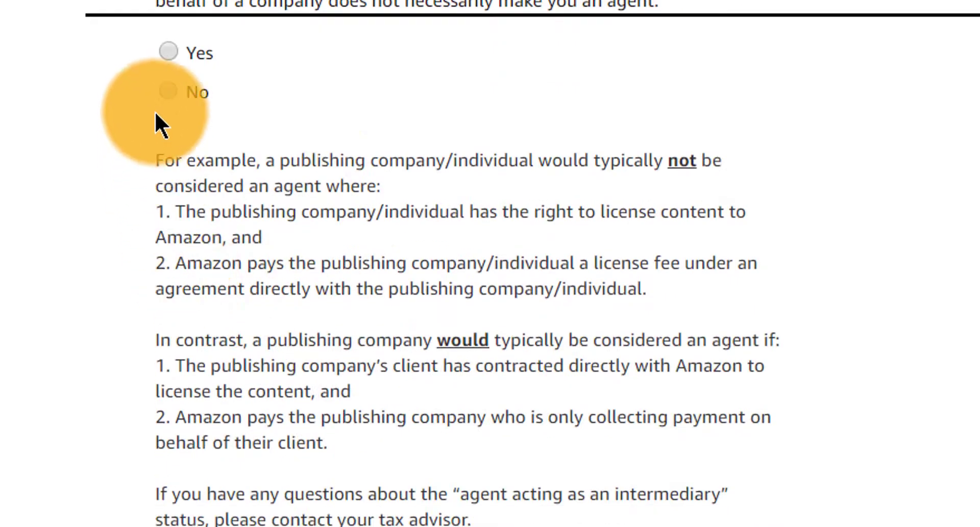
- Answer No to being an agent acting as an intermediary
click(167, 94)
scroll(167, 93, down, 3)
scroll(491, 264, down, 4)
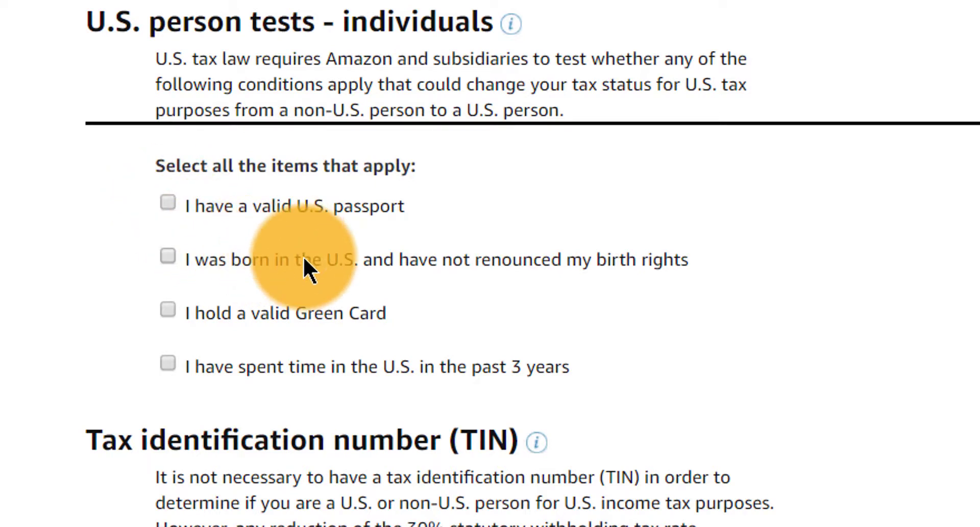
- Compare the TIN options and select the foreign (non-U.S.) income tax identification number
scroll(700, 313, down, 5)
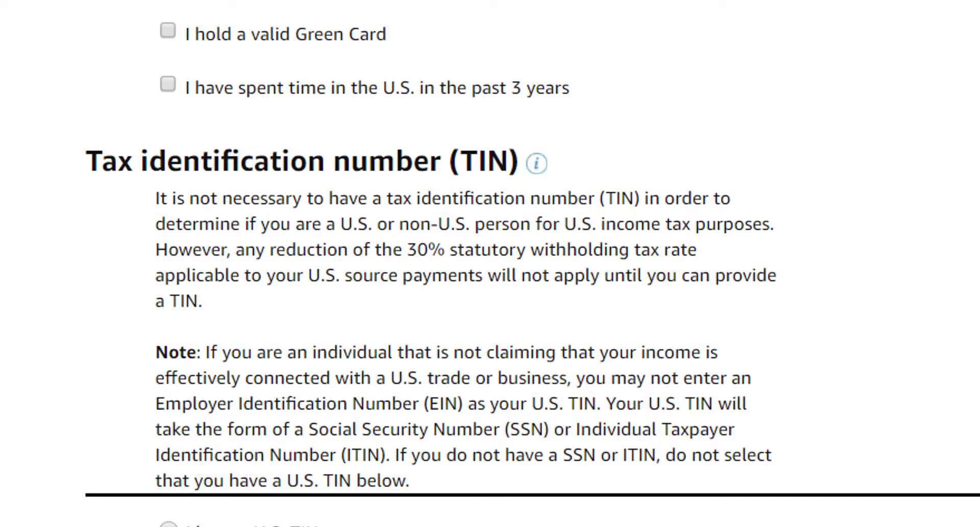
scroll(490, 263, down, 3)
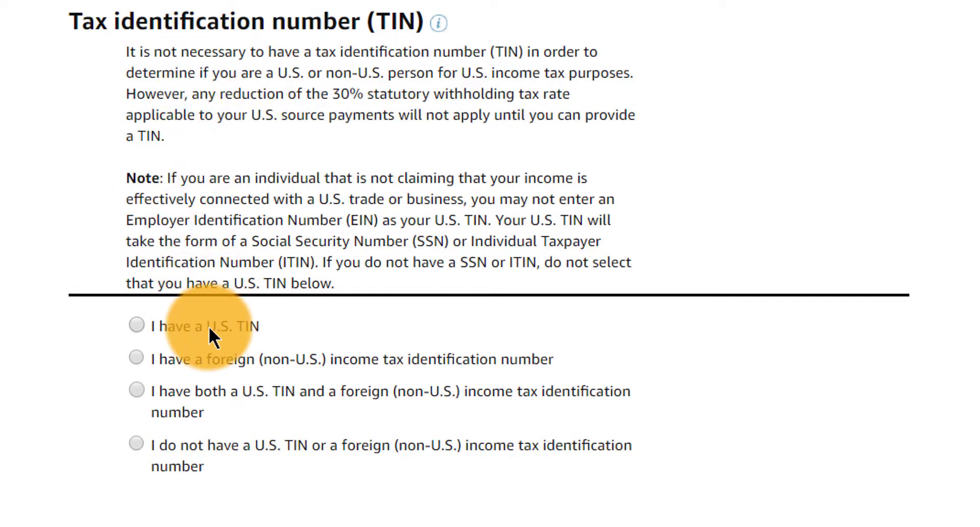
click(240, 360)
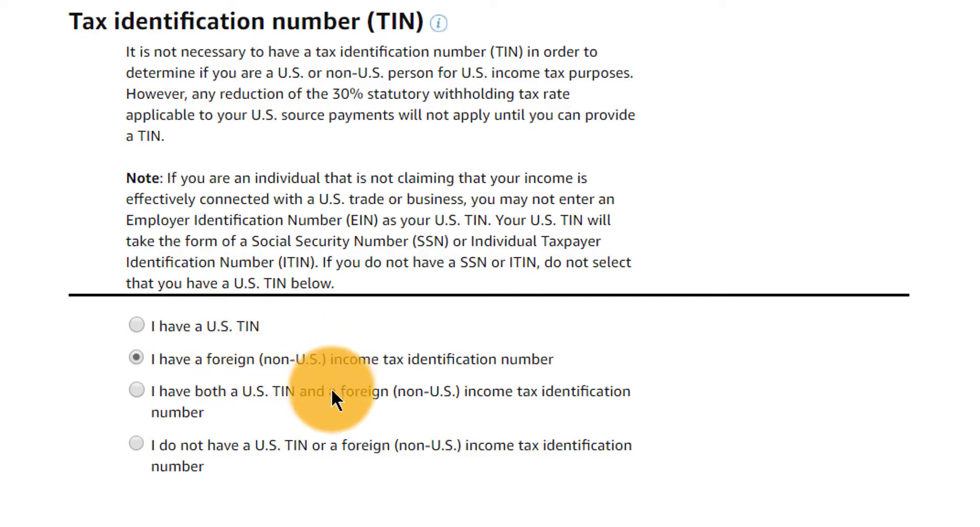
click(275, 406)
click(217, 445)
click(197, 413)
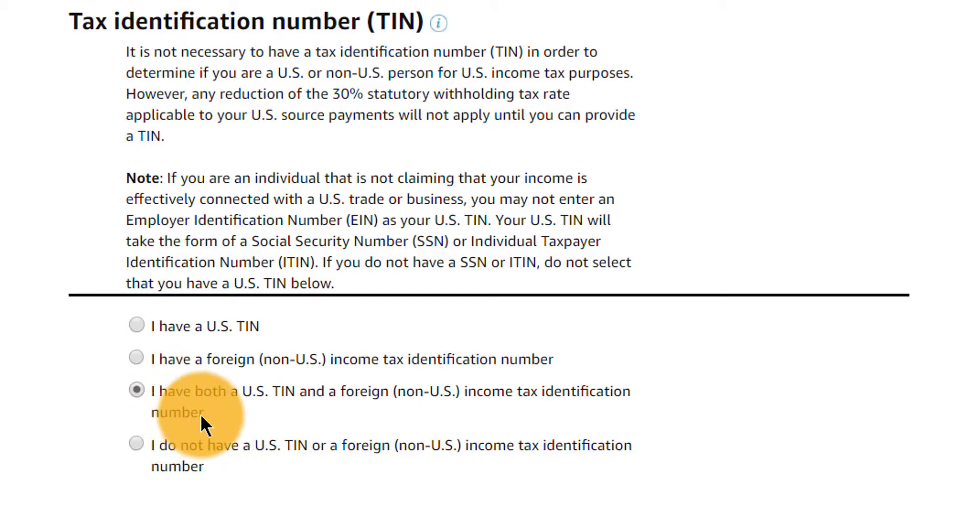
click(214, 444)
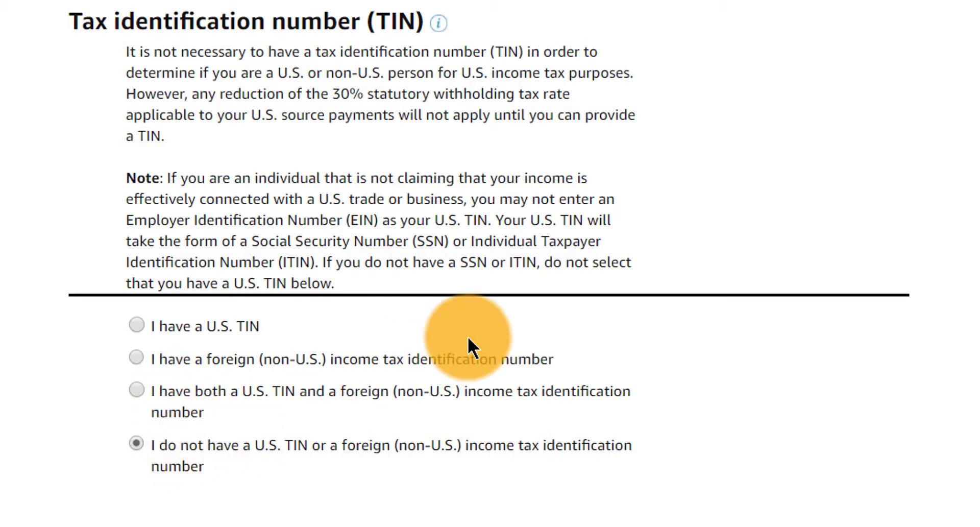
click(425, 361)
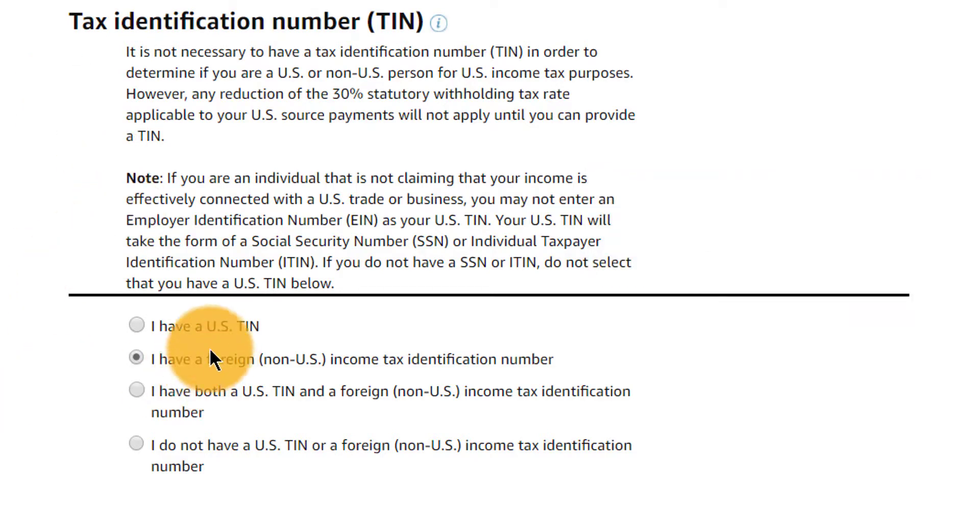
- Settle on the foreign TIN option and save to continue to Treaty benefits
click(202, 394)
click(187, 444)
click(172, 408)
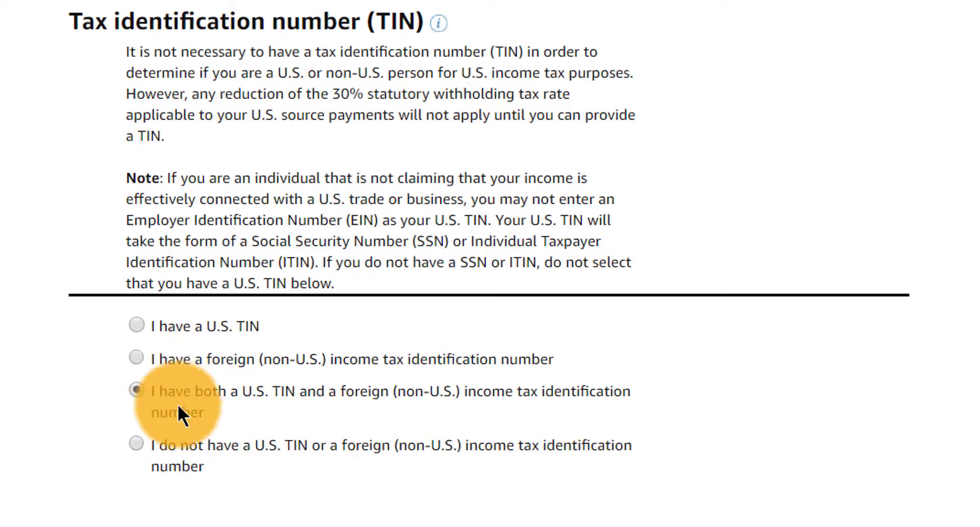
click(205, 332)
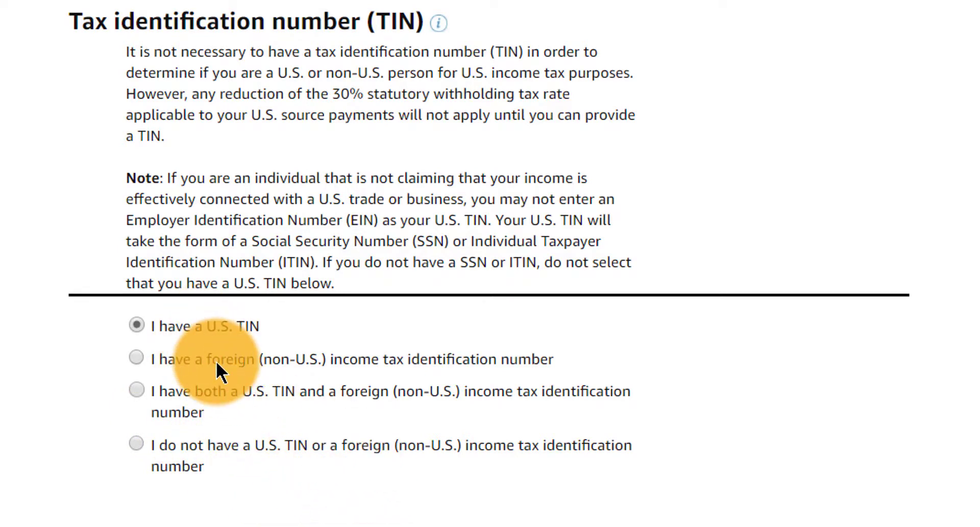
click(216, 361)
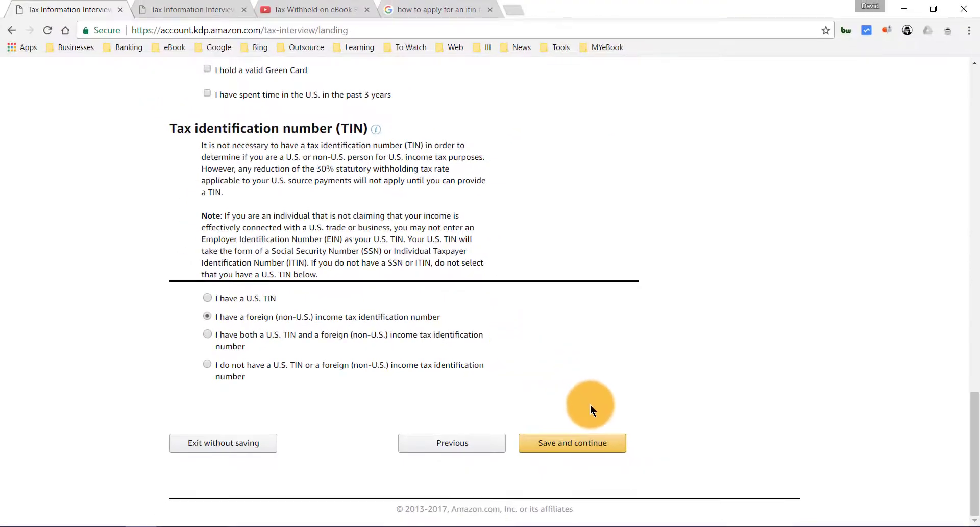
click(587, 442)
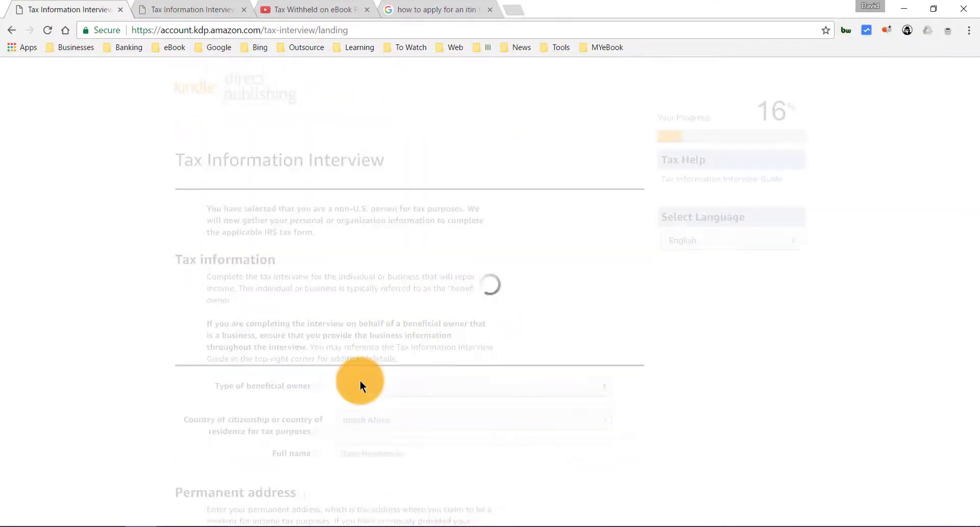
- Tick the Article 4 residency-test confirmation, keeping South Africa as country of residence
scroll(245, 266, down, 2)
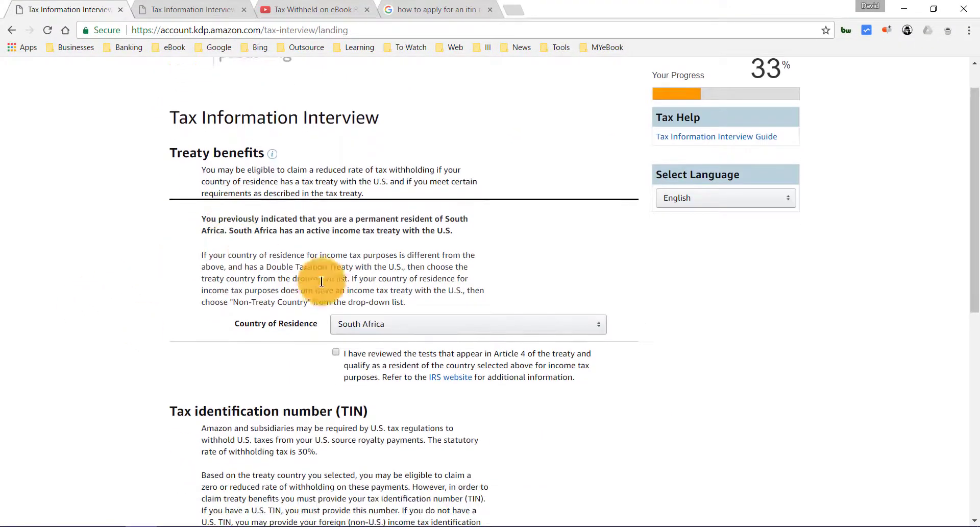
scroll(163, 310, down, 1)
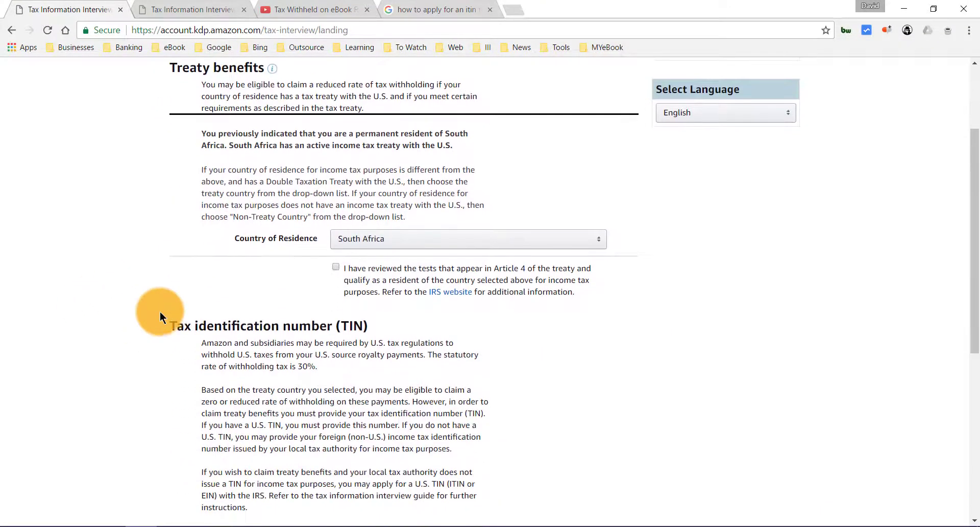
click(338, 268)
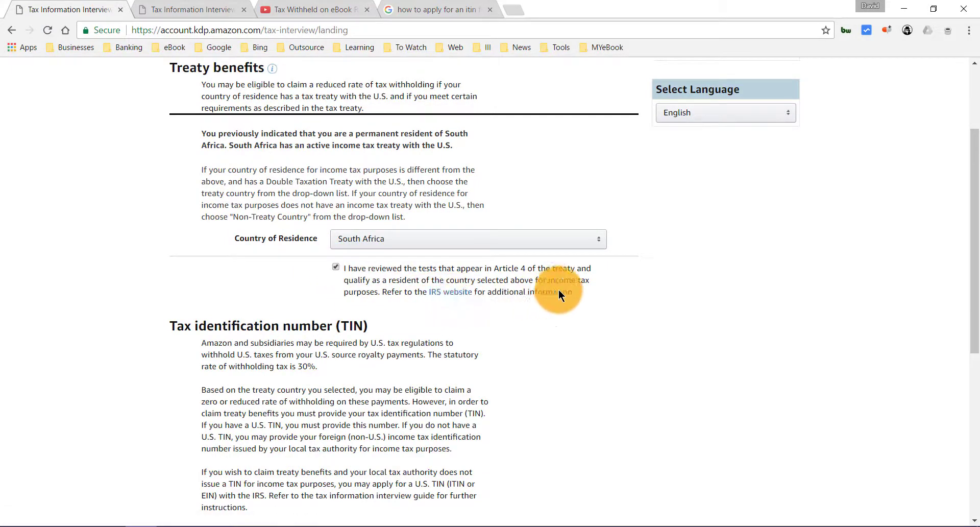
scroll(571, 287, down, 1)
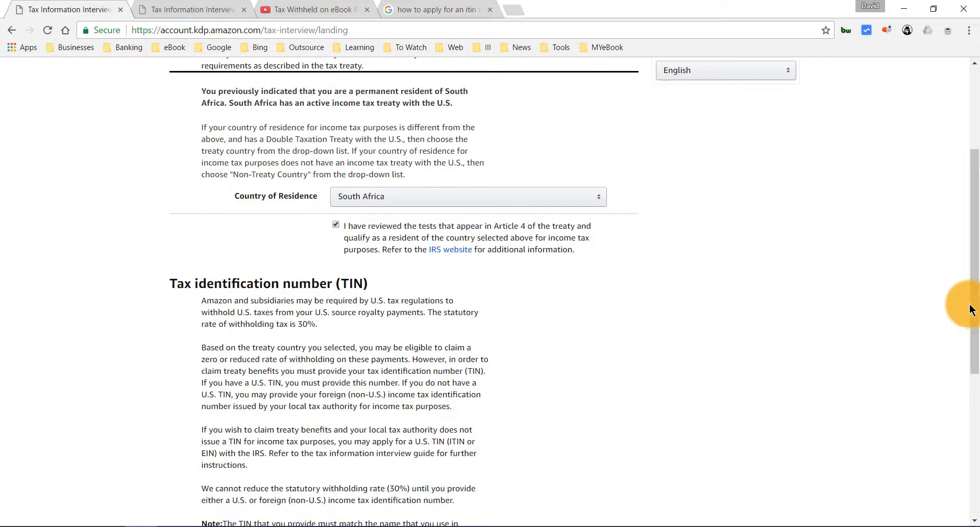
drag(972, 309, 975, 342)
- Read the W-8BEN treaty section, highlighting the 30% withholding rate and the treaty country wording
scroll(144, 306, down, 2)
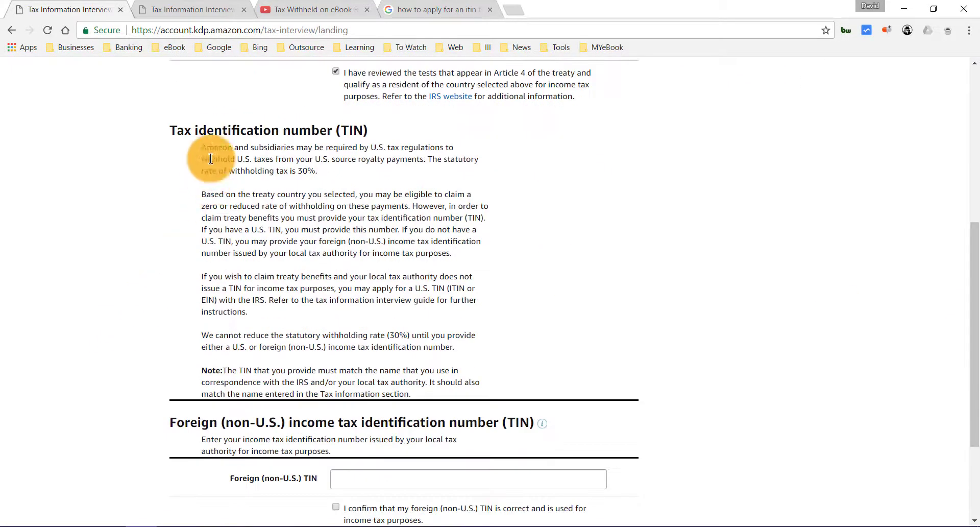
scroll(216, 154, down, 1)
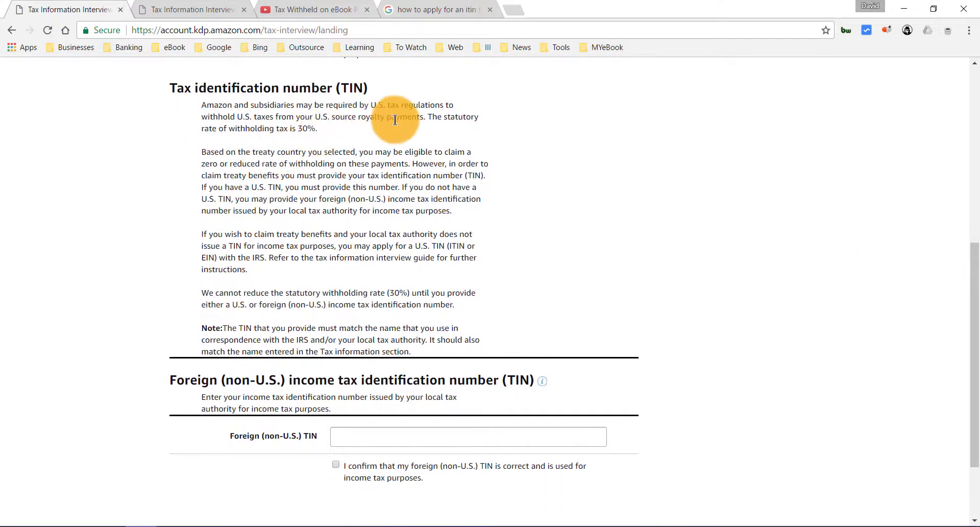
drag(227, 127, 317, 128)
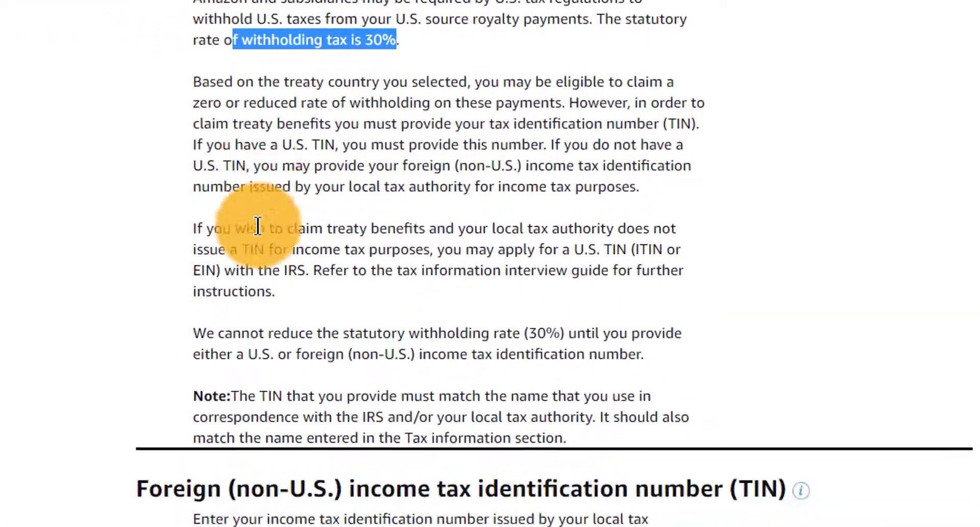
scroll(258, 227, down, 1)
double_click(337, 63)
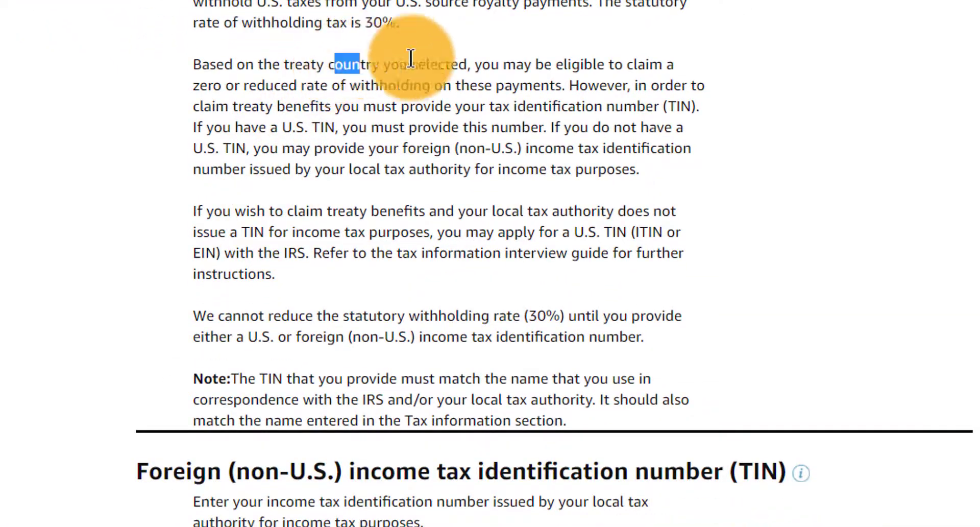
drag(342, 65, 243, 84)
scroll(11, 263, down, 2)
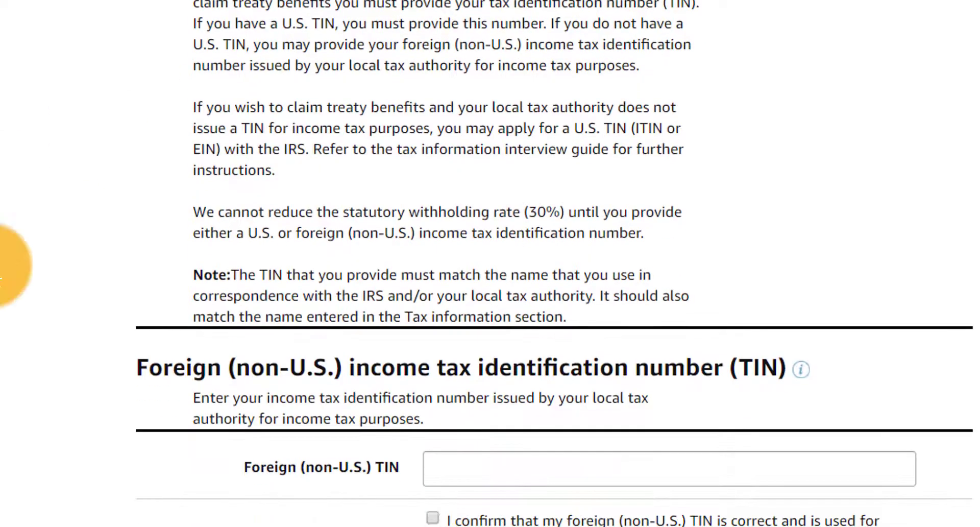
- Paste the tax reference number into Foreign (non-U.S.) TIN, confirm it and save
click(462, 469)
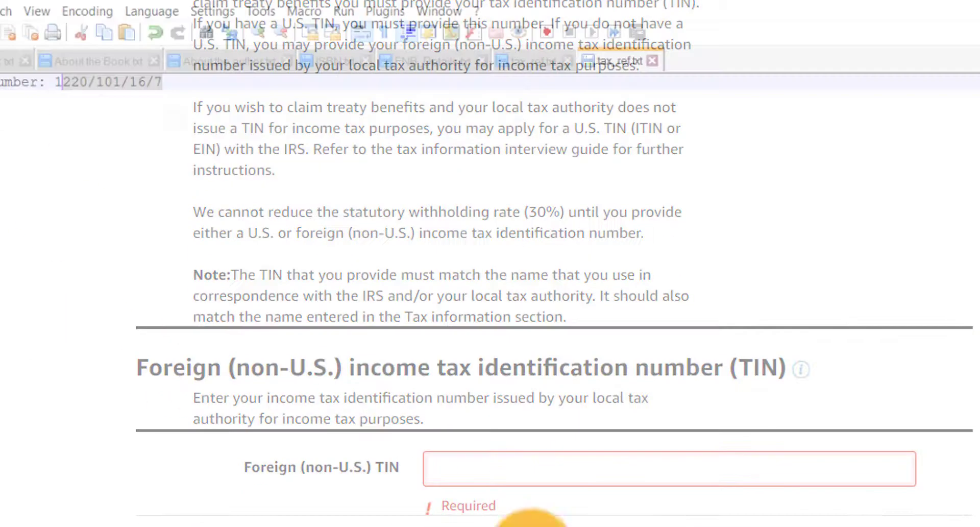
drag(214, 97, 153, 107)
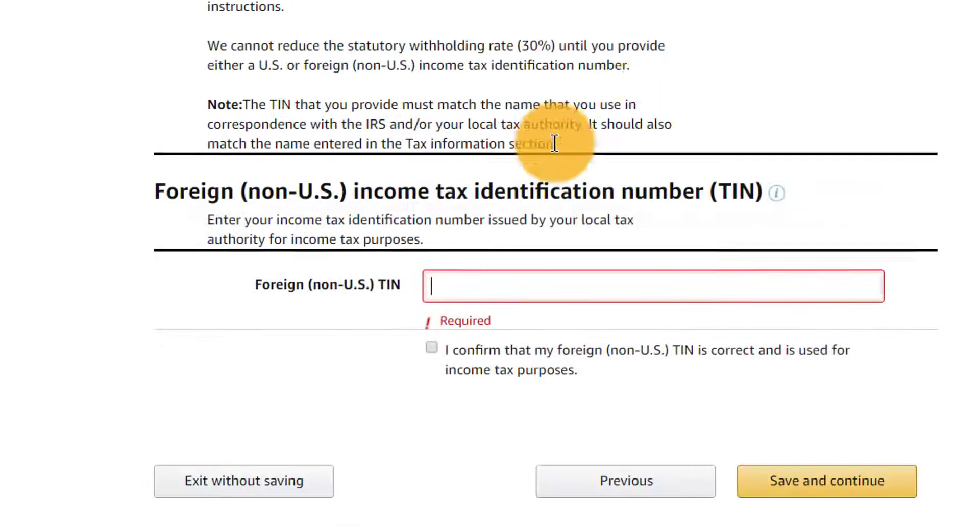
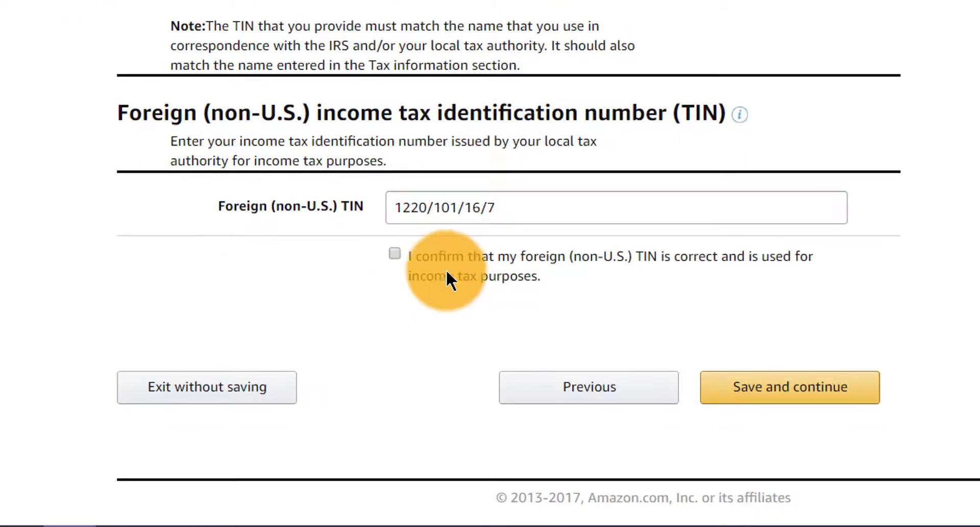
drag(434, 276, 532, 276)
click(402, 255)
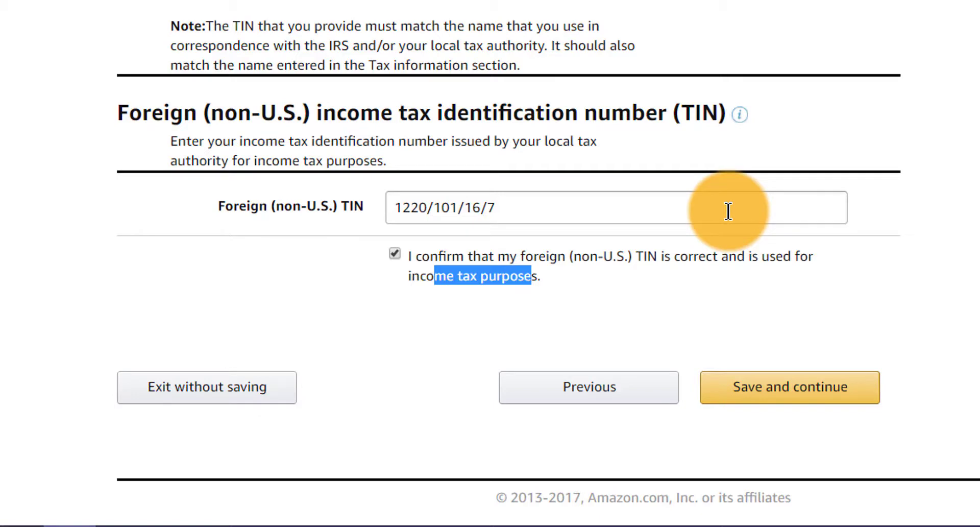
click(817, 397)
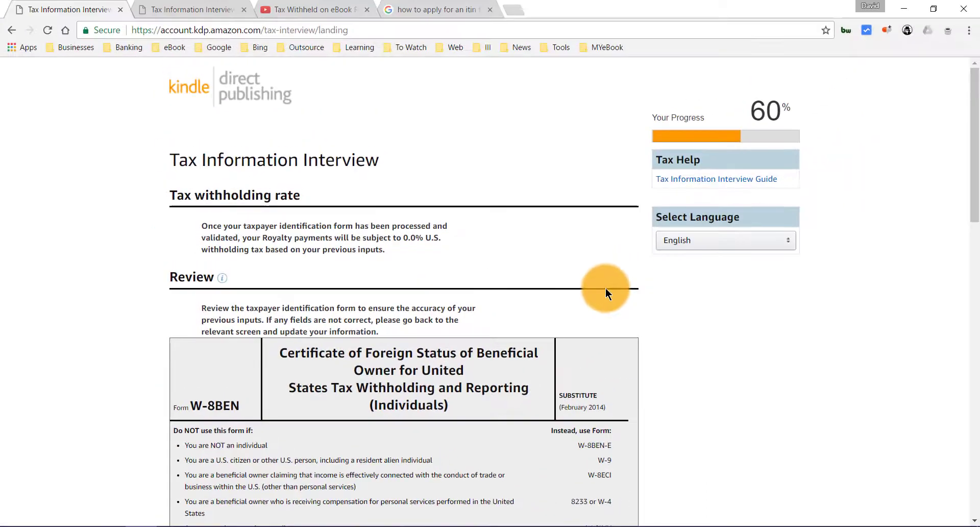
- Review the W-8BEN showing 0.0% withholding on royalties, then save and continue
scroll(606, 288, down, 2)
scroll(607, 258, down, 2)
drag(977, 226, 972, 481)
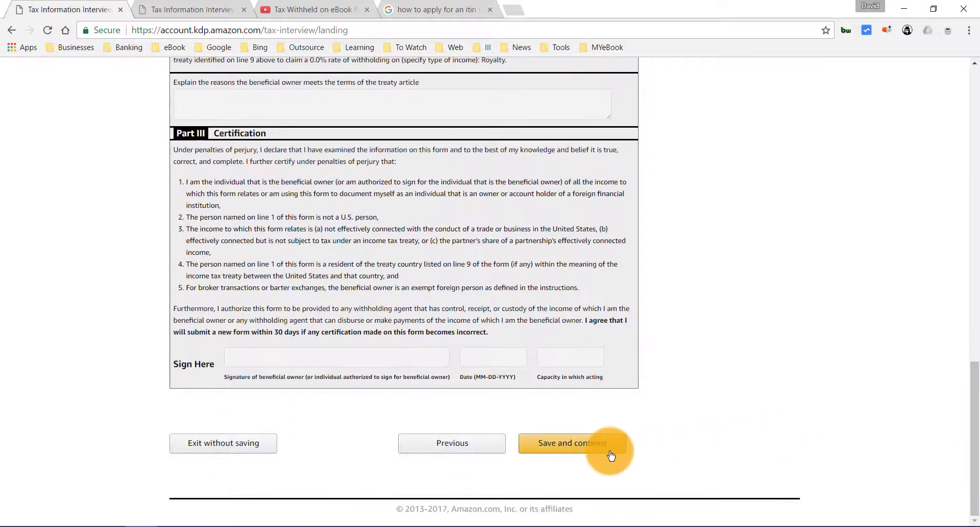
click(607, 447)
- Choose paperless Form 1042-S delivery and consent to electronic signature
scroll(676, 195, down, 3)
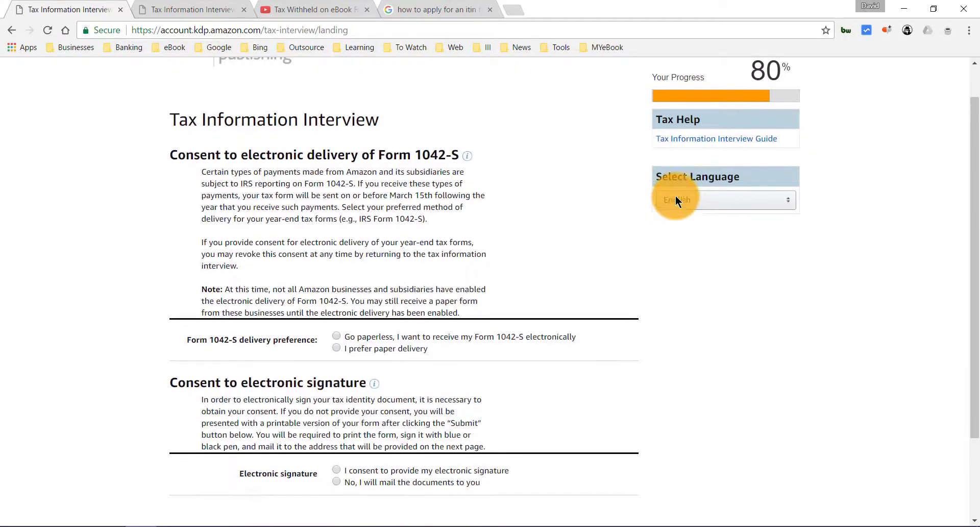
click(422, 232)
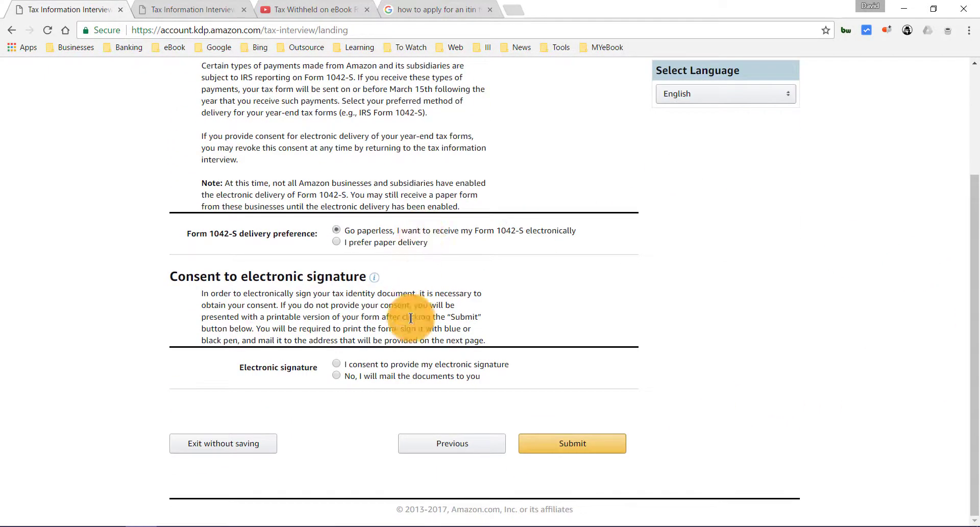
click(411, 366)
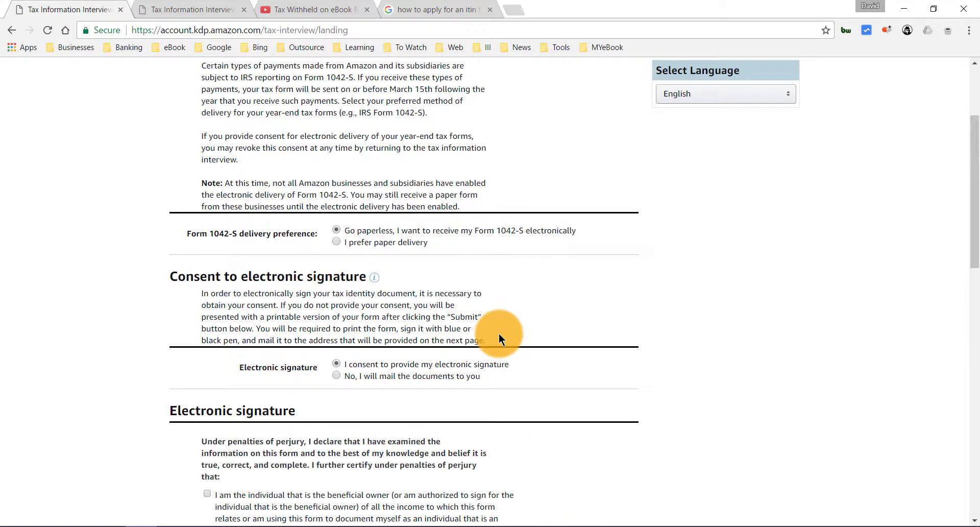
drag(975, 190, 974, 305)
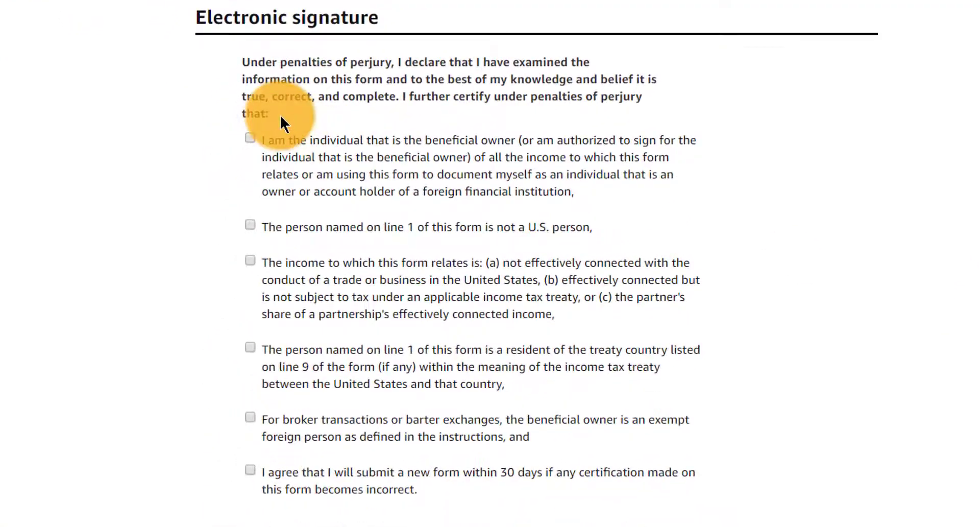
- Tick all six certification statements: beneficial owner, non-U.S. person, treaty residence, 30-day resubmission, and the rest
click(251, 139)
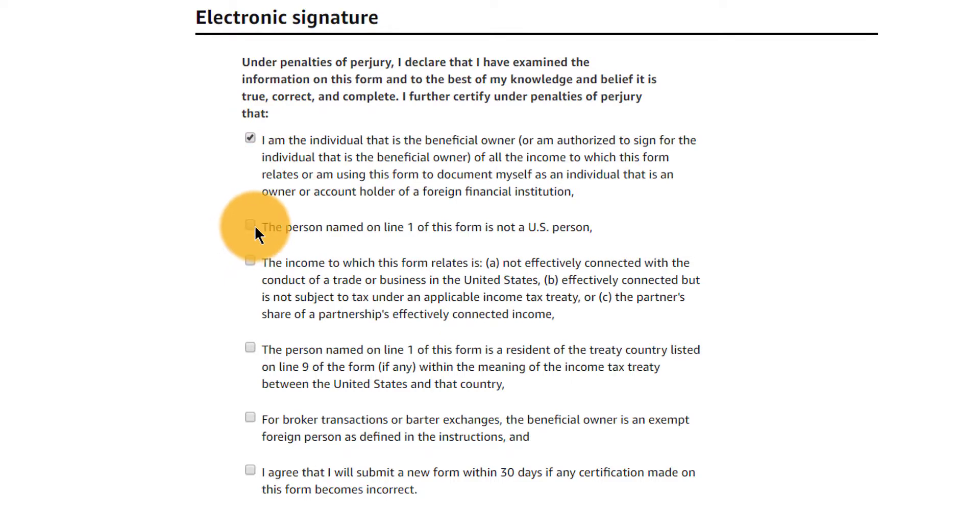
click(255, 225)
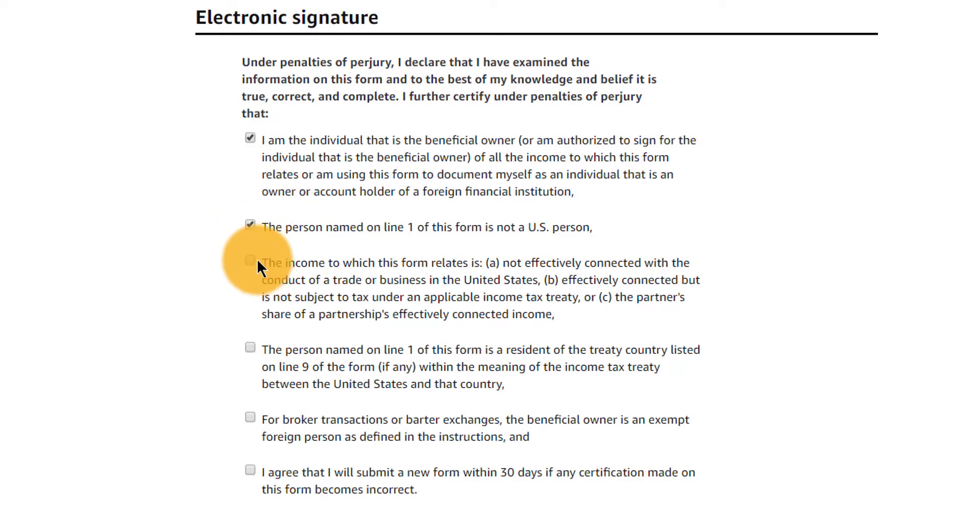
click(253, 264)
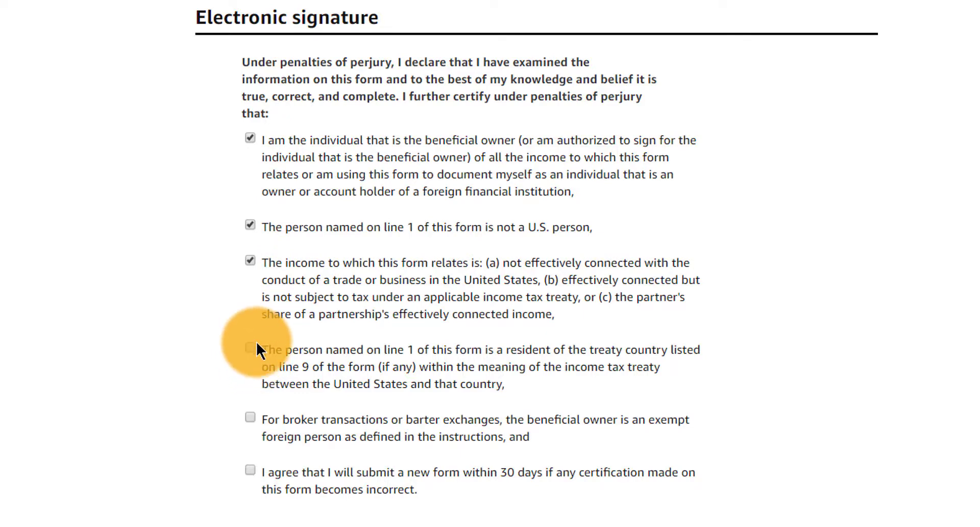
click(251, 348)
click(249, 417)
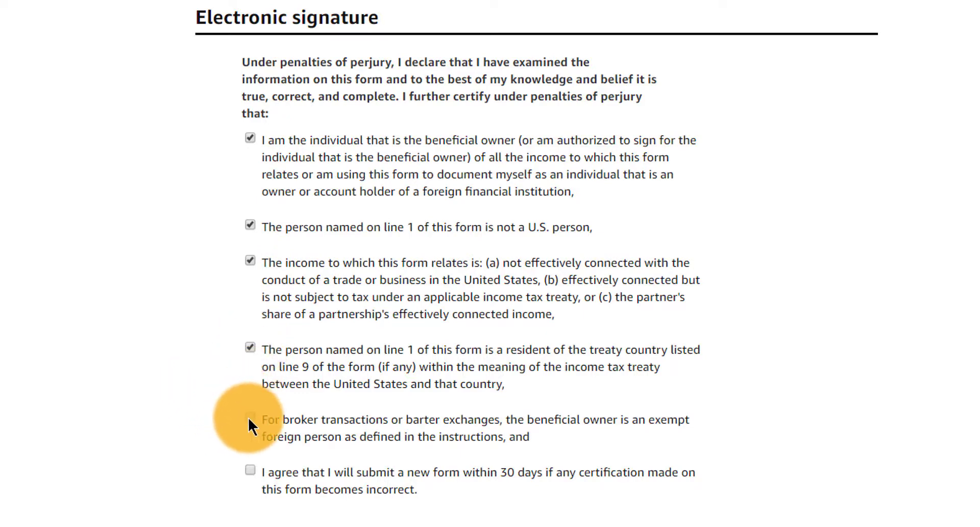
click(252, 472)
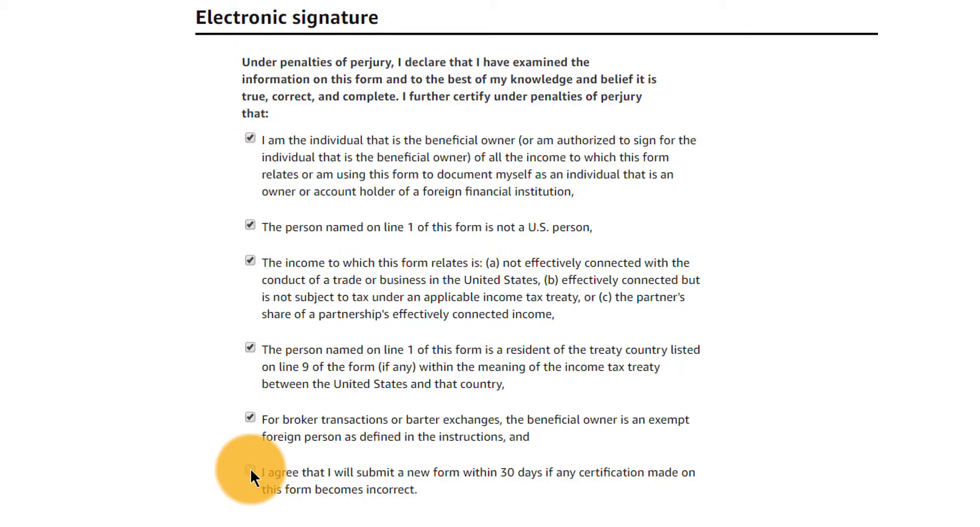
scroll(944, 351, down, 7)
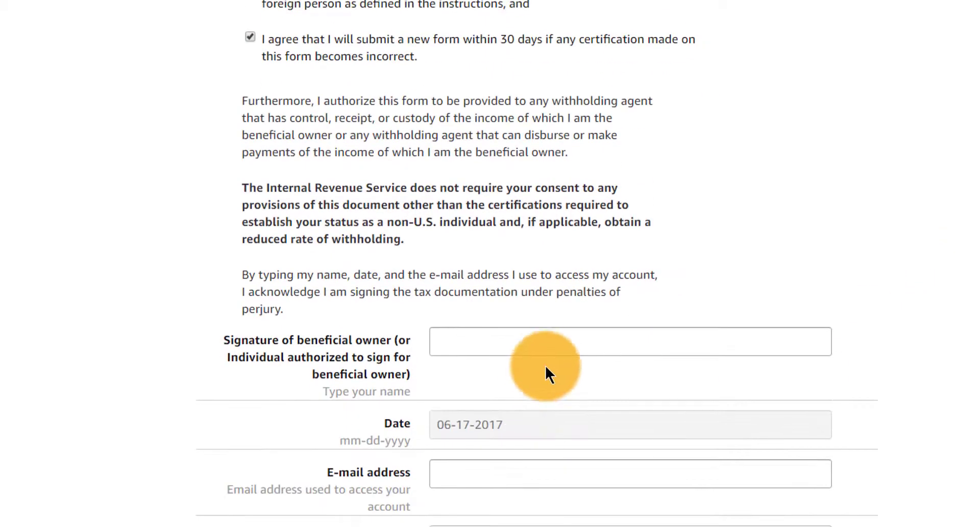
- Sign with the signer's full name, add the account e-mail, set capacity to Individual and submit the W-8BEN
click(562, 343)
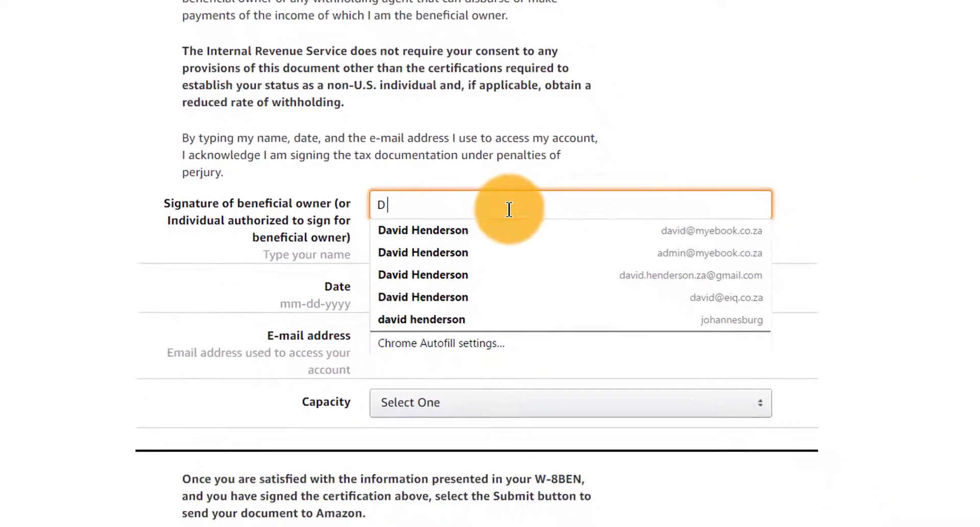
key(Tab)
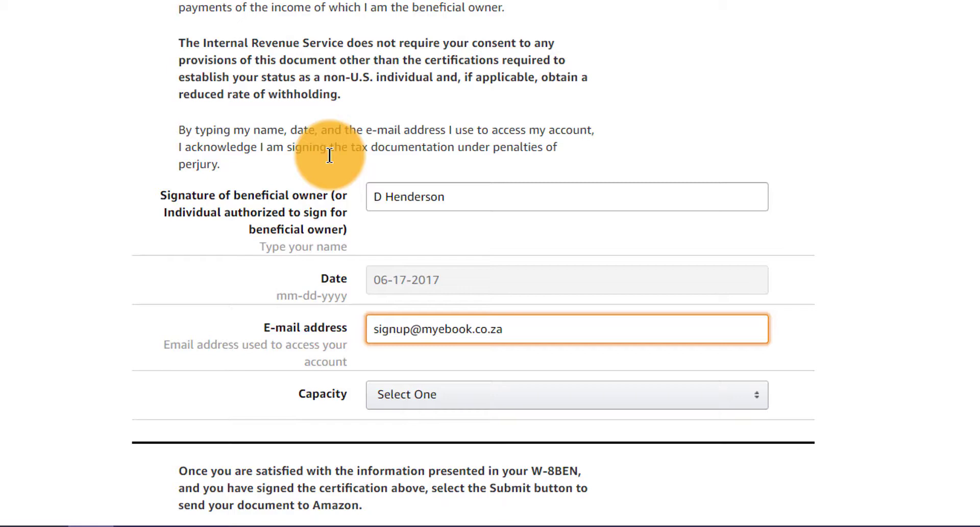
click(508, 396)
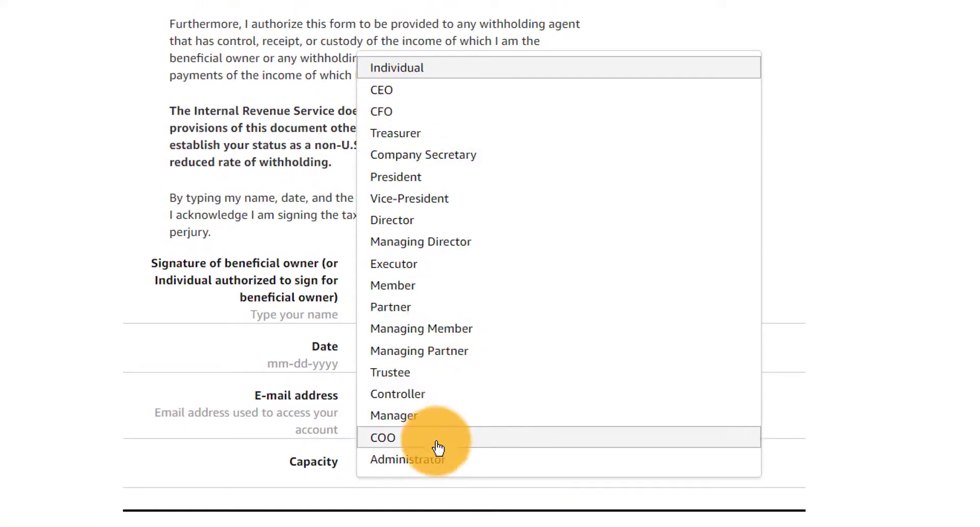
click(403, 71)
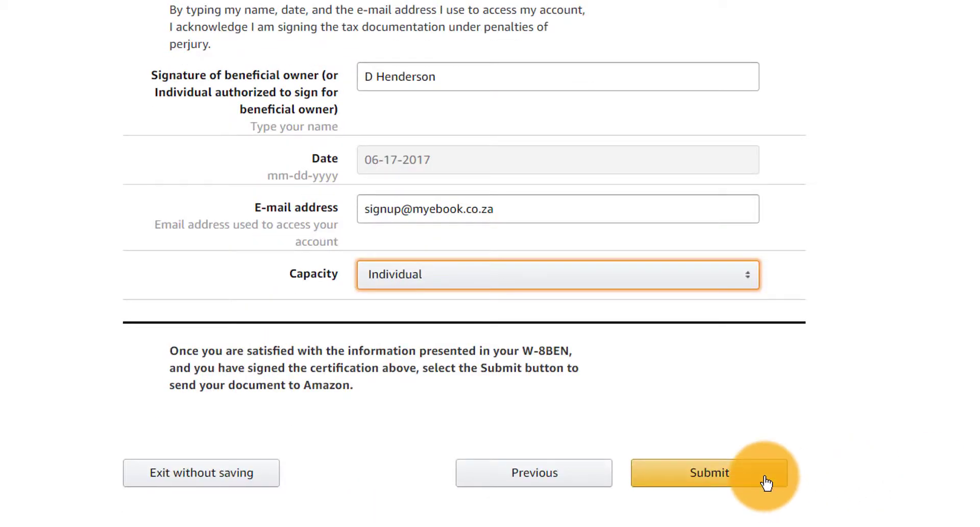
click(766, 482)
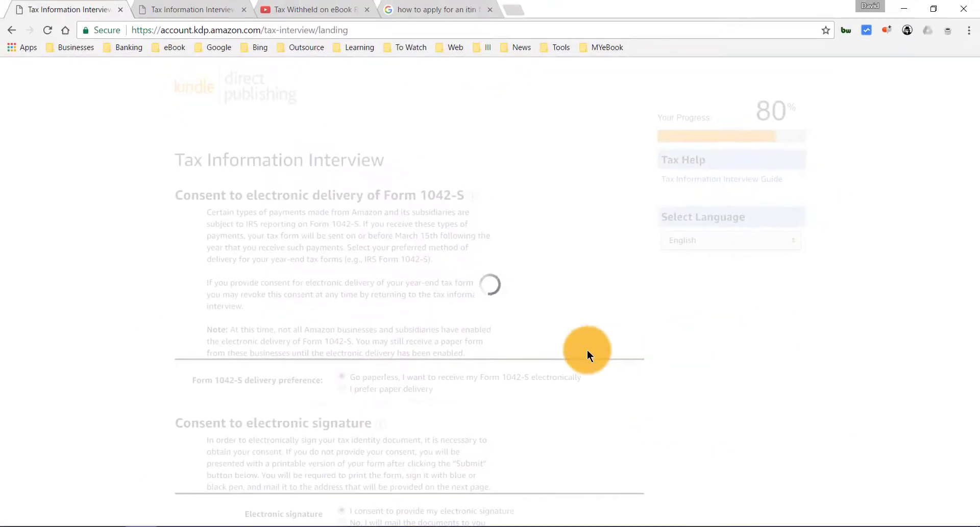
scroll(587, 350, down, 2)
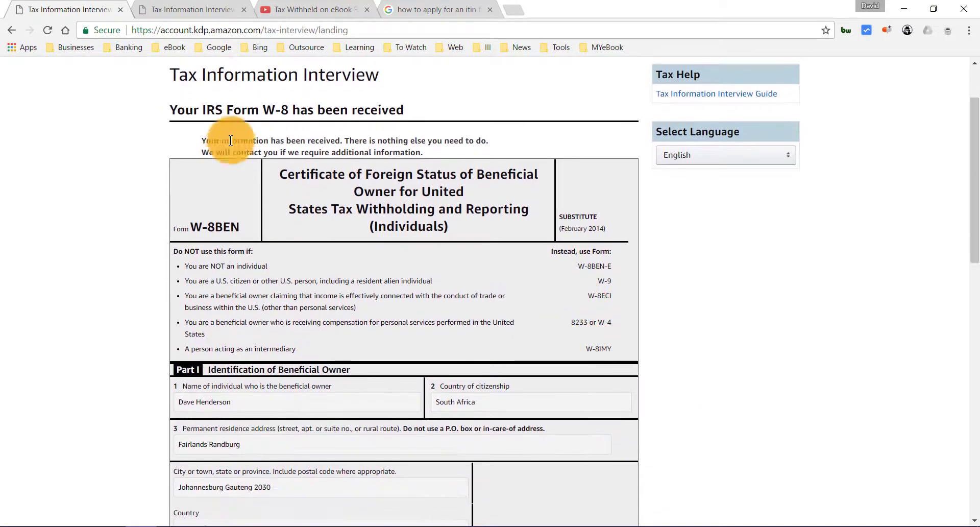
mouse_move(173, 107)
mouse_down()
mouse_move(408, 110)
mouse_move(155, 109)
mouse_up()
click(419, 116)
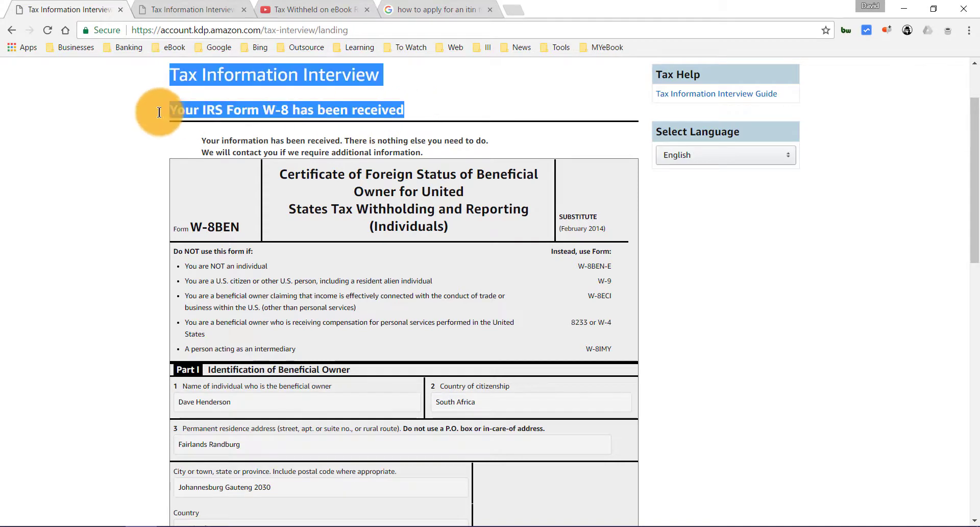
click(176, 132)
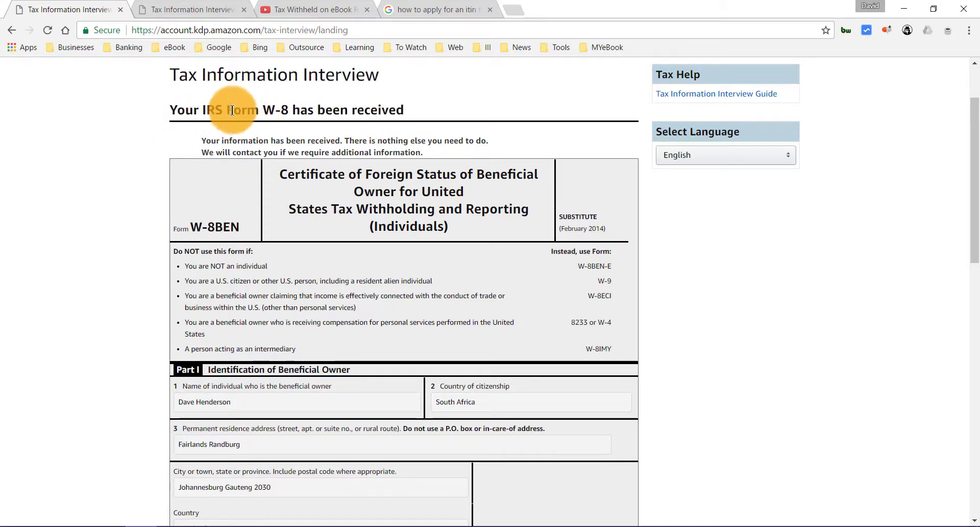
drag(262, 110, 289, 116)
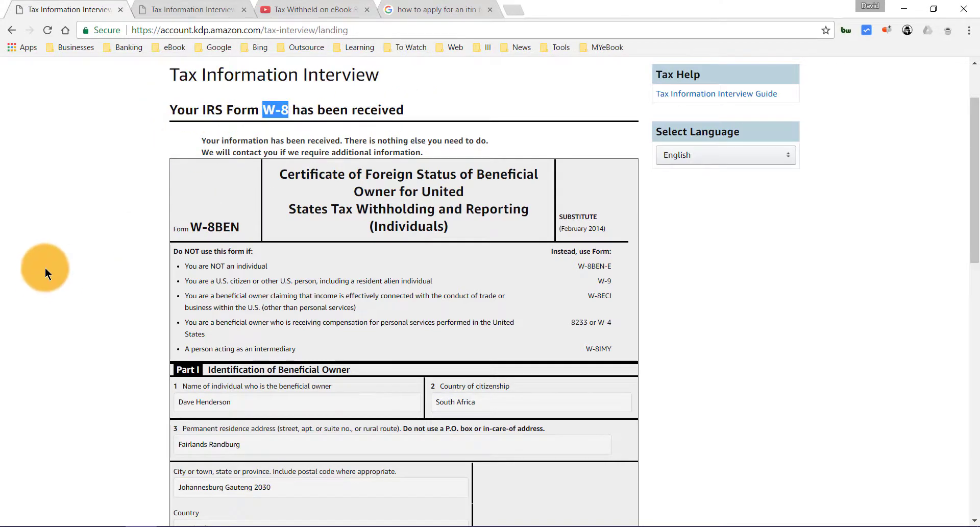
scroll(56, 261, down, 7)
scroll(56, 262, down, 3)
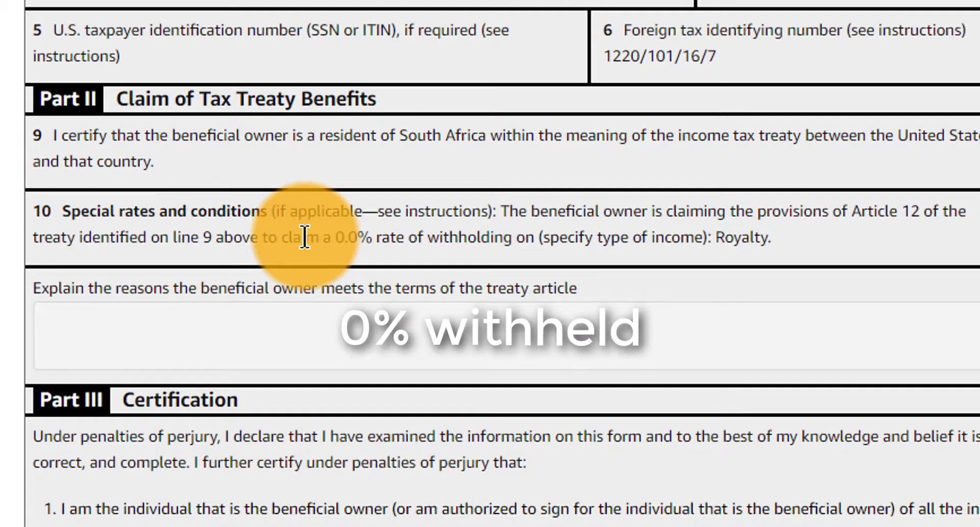
scroll(706, 193, down, 2)
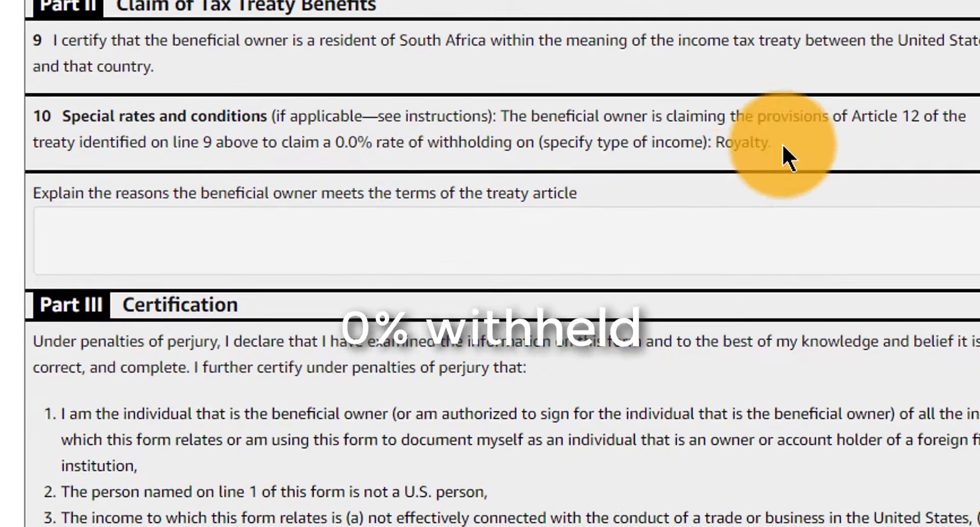
drag(784, 148, 274, 151)
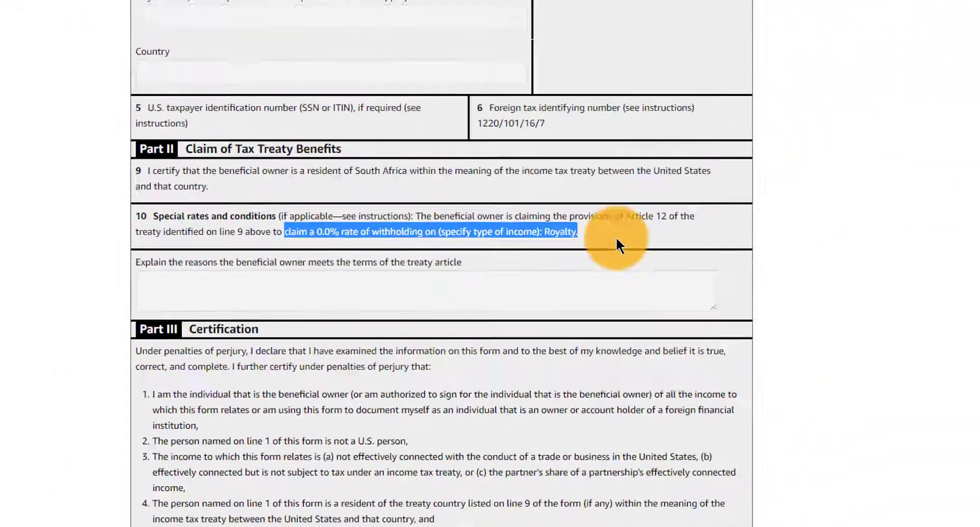
click(529, 221)
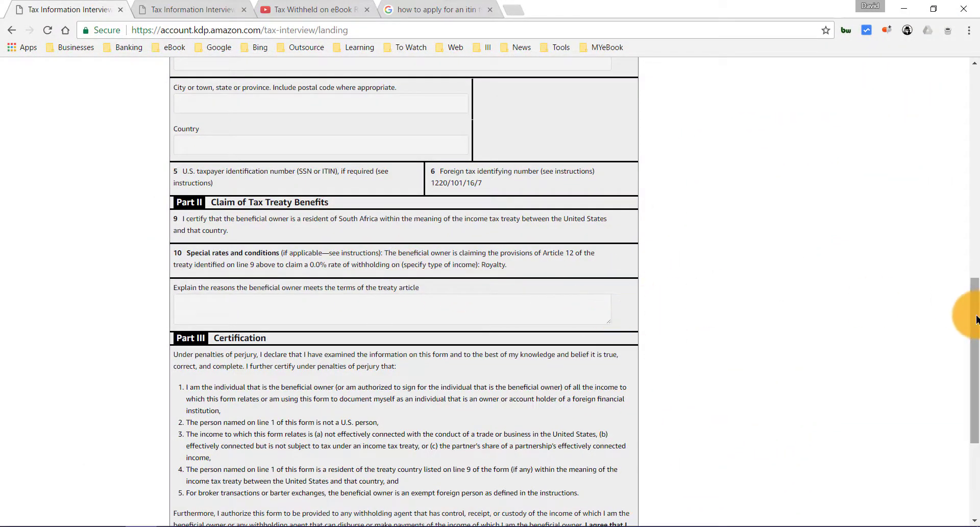
drag(976, 320, 976, 335)
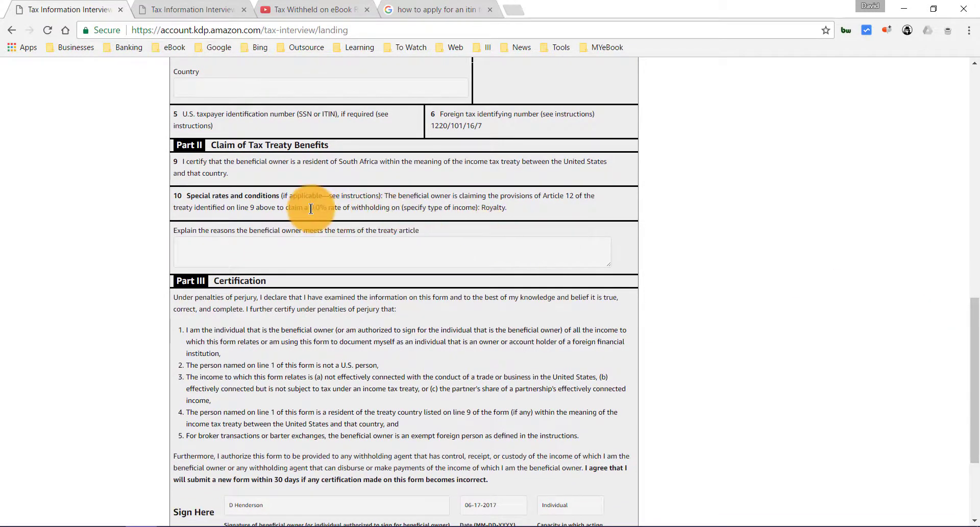
drag(311, 208, 362, 208)
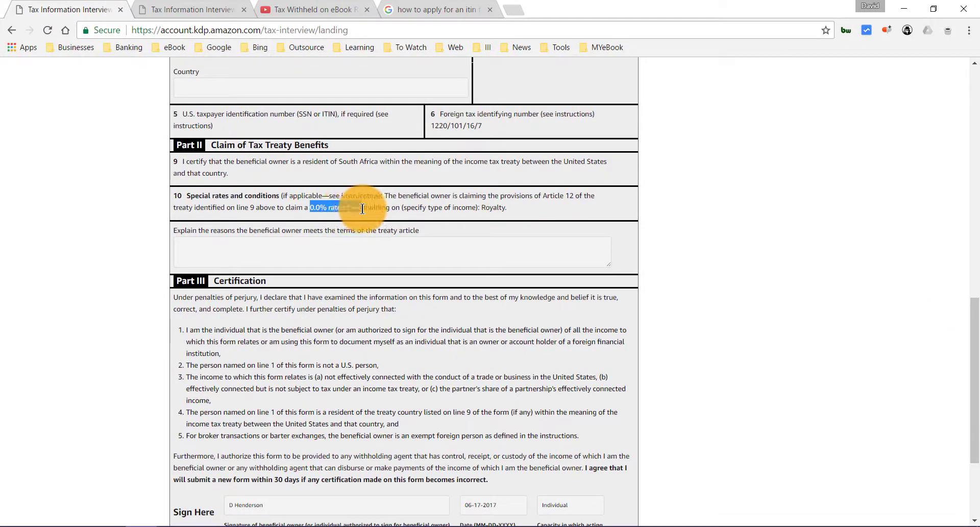
click(449, 207)
drag(295, 208, 347, 208)
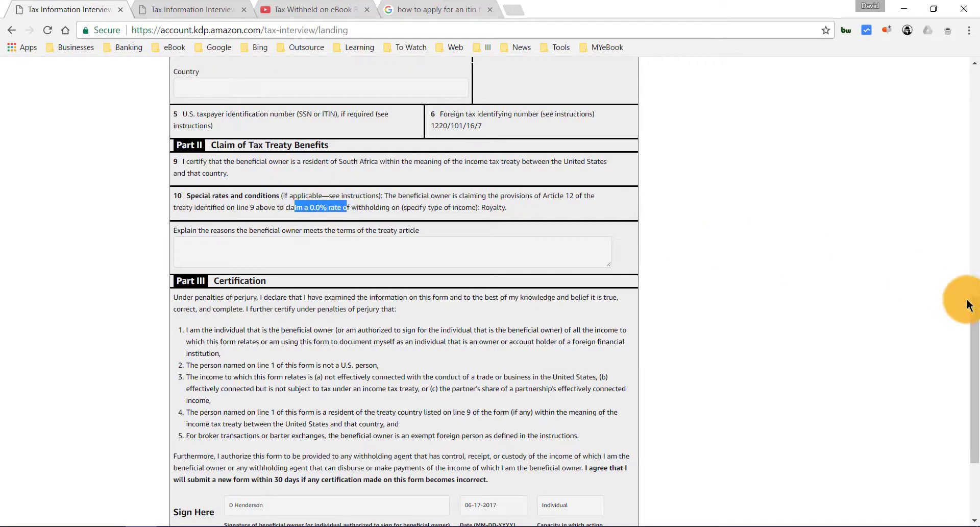
scroll(963, 385, down, 3)
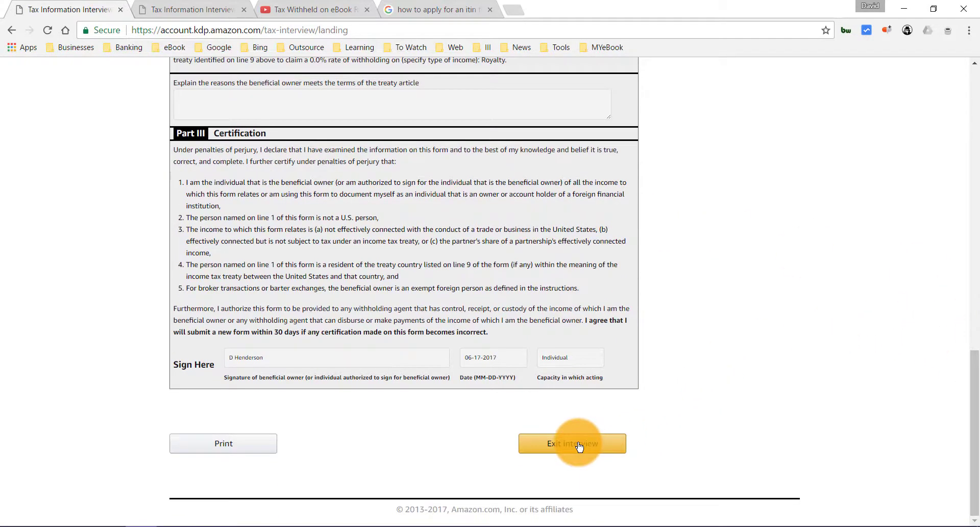
click(255, 452)
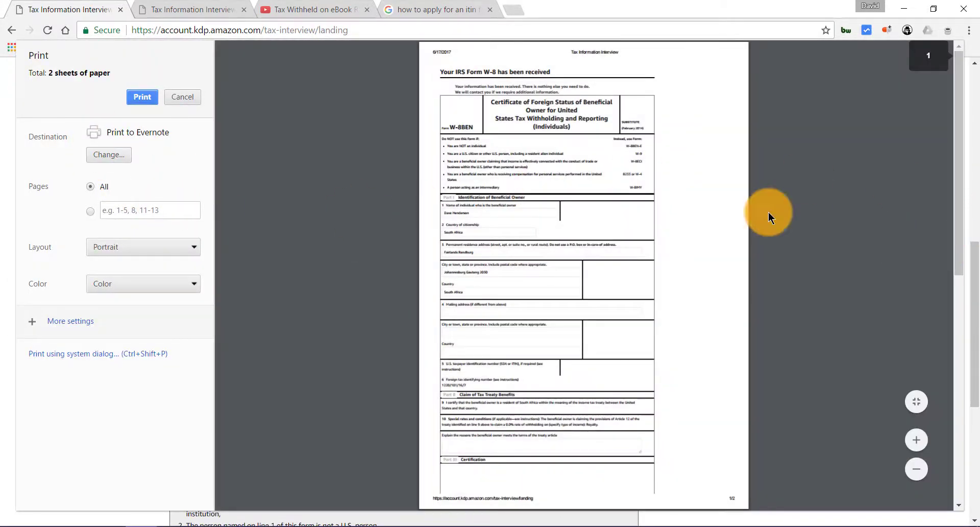
- Switch the print destination to Save as PDF, then cancel the print preview
click(119, 155)
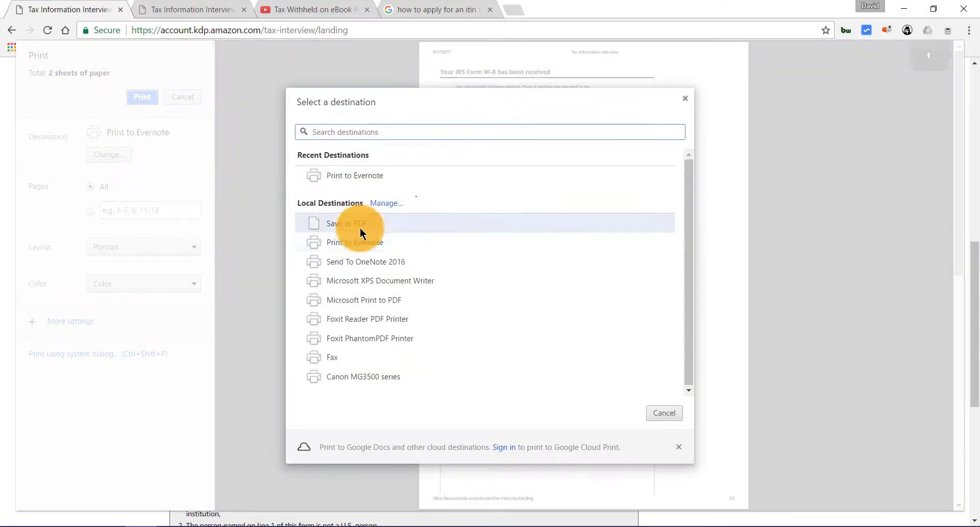
click(360, 228)
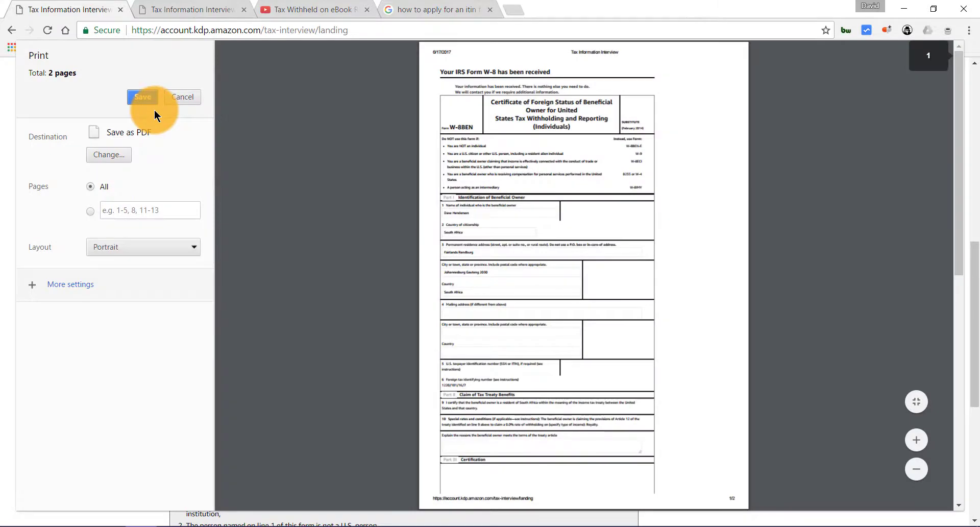
click(170, 98)
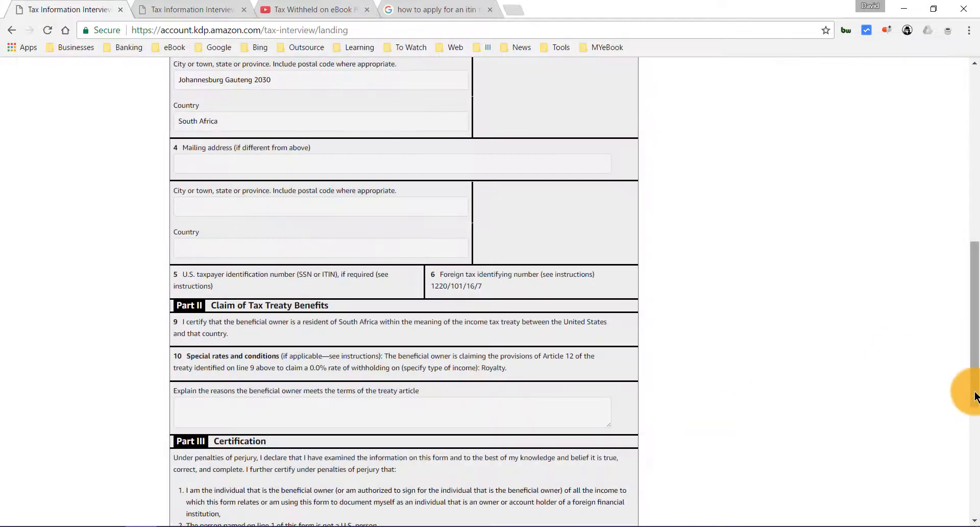
- Exit the tax interview back to My Account
scroll(978, 448, down, 2)
scroll(978, 448, down, 4)
click(587, 440)
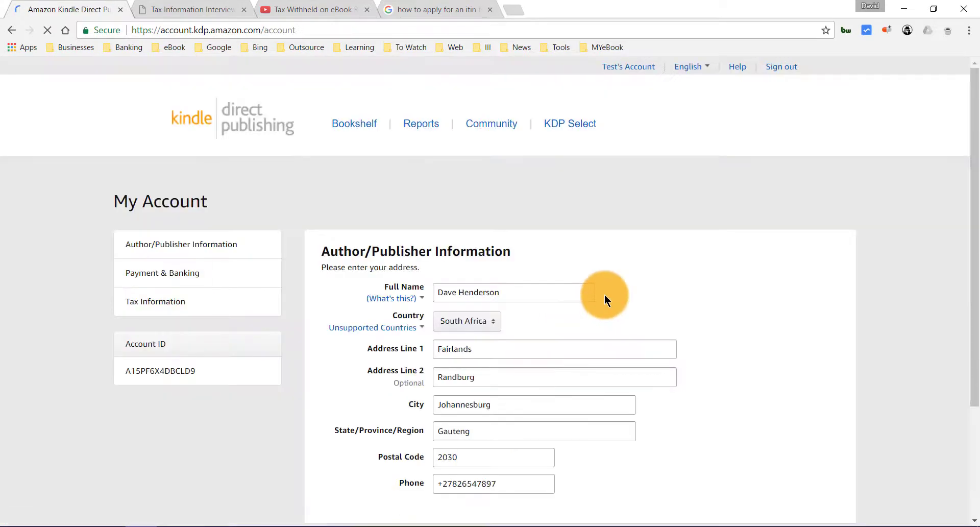
- Highlight 'Tax Interview Completed: June 17, 2017' under Tax Information and open View/Provide Tax Information
drag(971, 270, 970, 401)
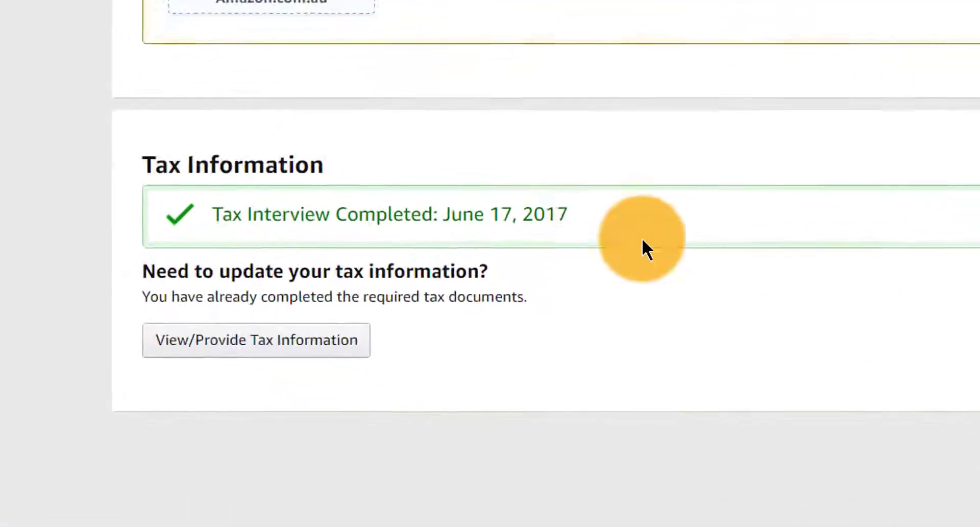
drag(567, 306, 345, 305)
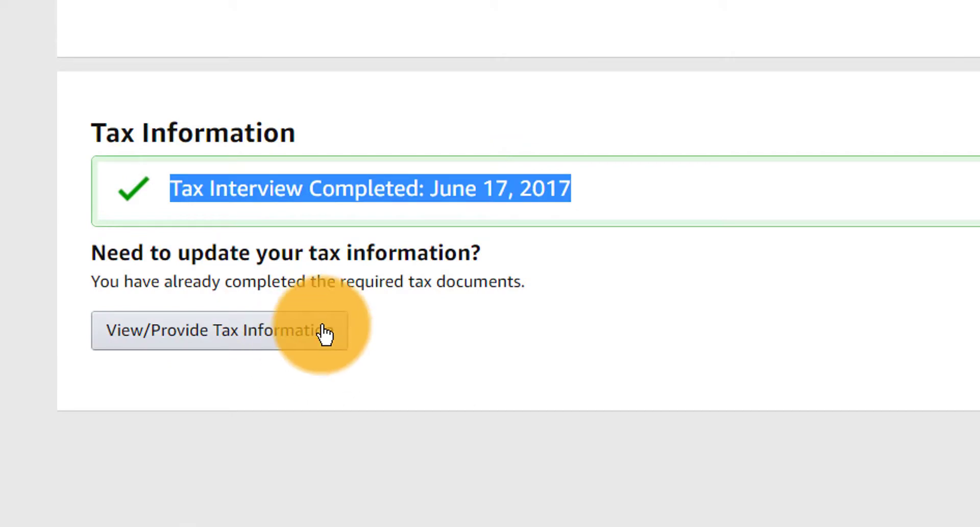
click(332, 332)
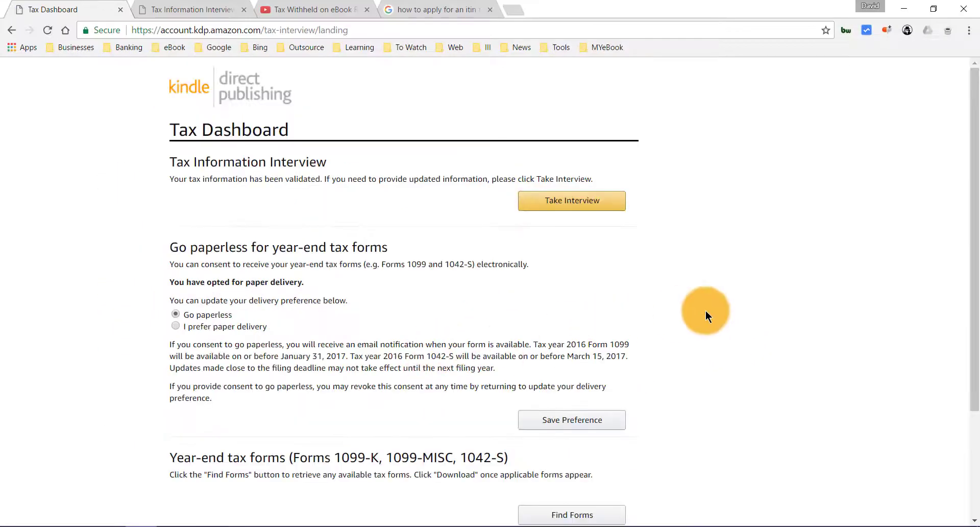
- Look over the validated Tax Dashboard and exit back to the My Account page
scroll(707, 321, down, 3)
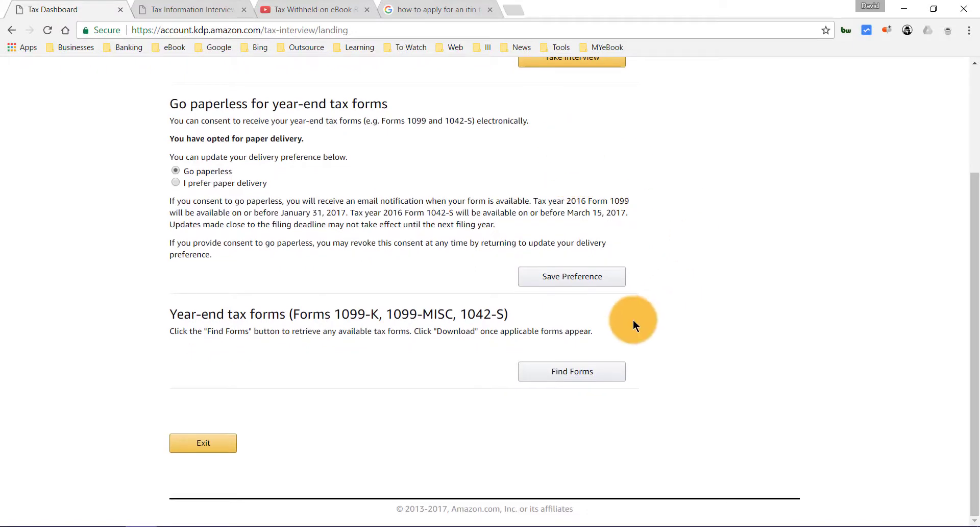
scroll(871, 258, up, 1)
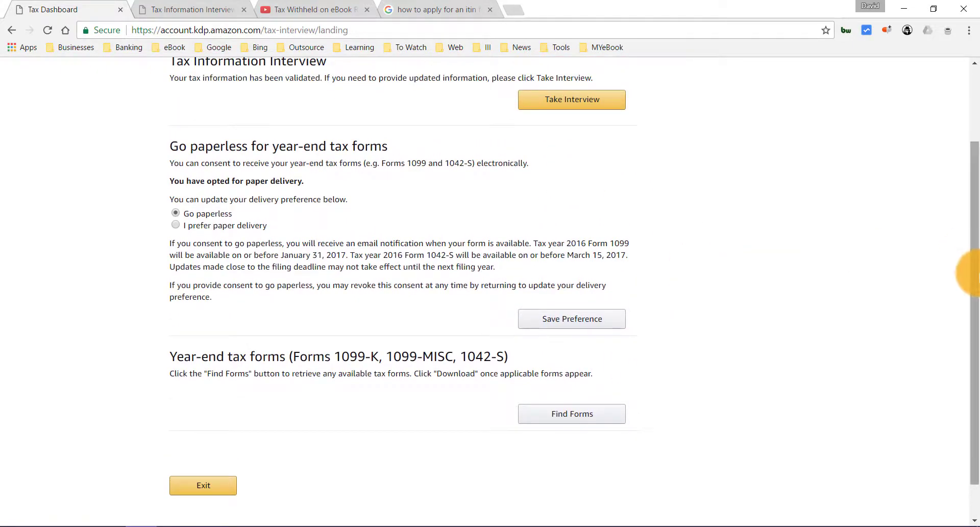
drag(972, 271, 972, 199)
scroll(416, 421, down, 3)
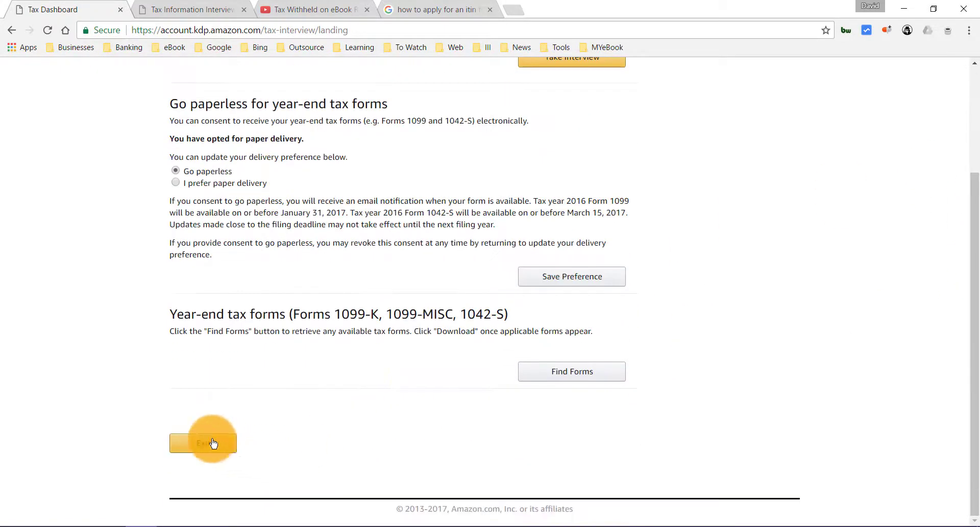
click(211, 444)
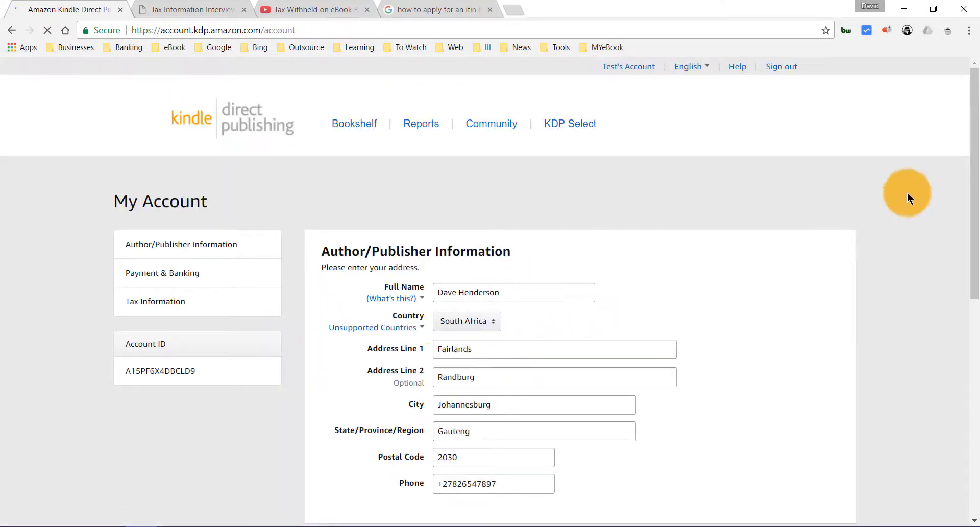
drag(975, 181, 976, 401)
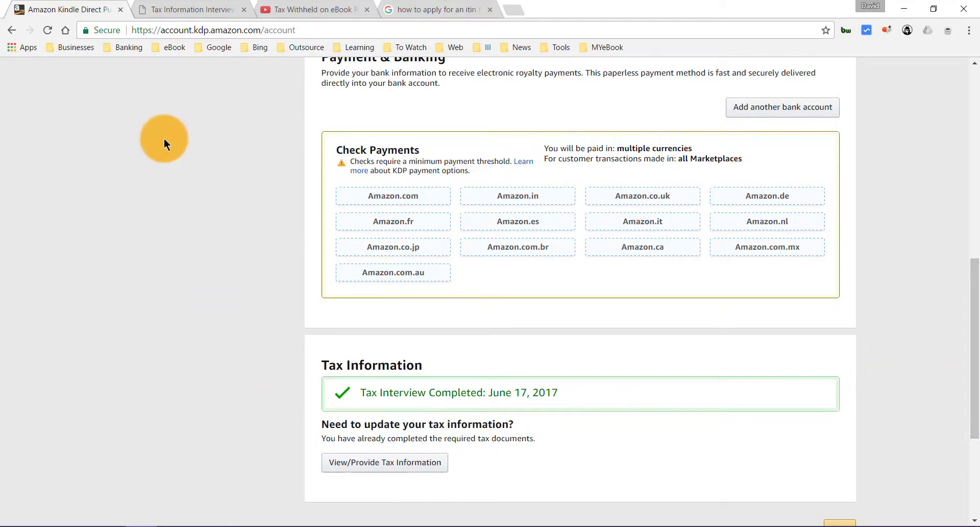
drag(976, 376, 973, 306)
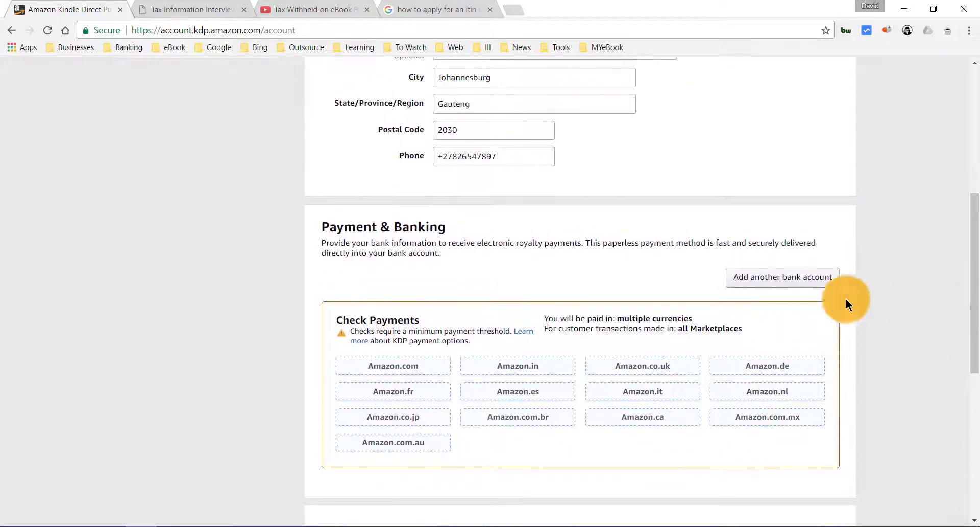